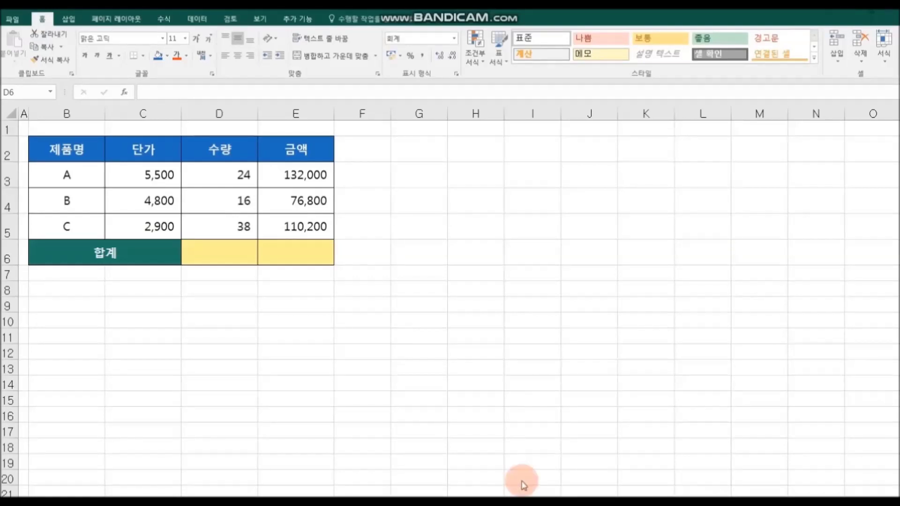
left_click_drag(224, 174, 225, 228)
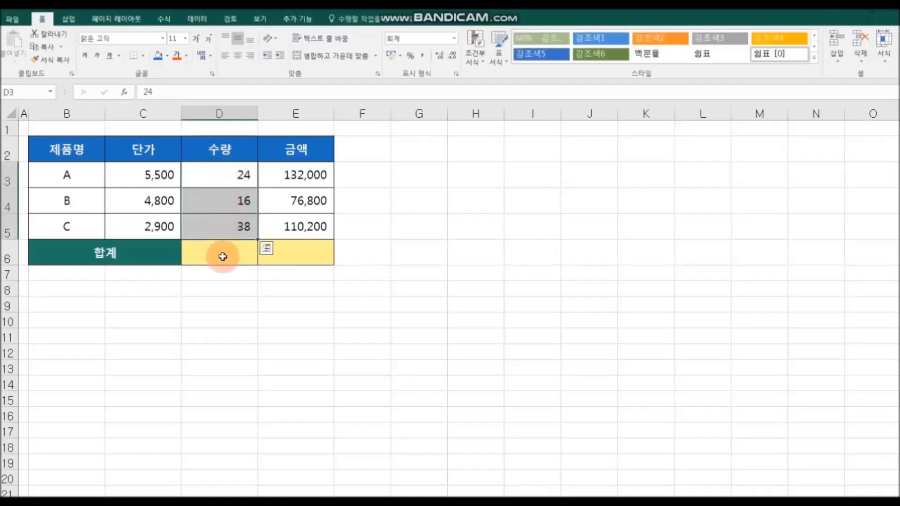
left_click(220, 257)
left_click_drag(307, 175, 298, 225)
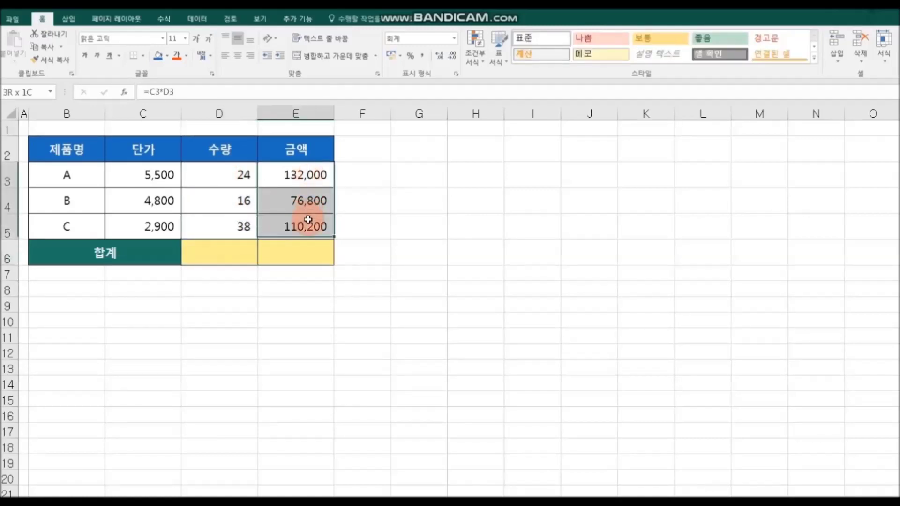
left_click(302, 249)
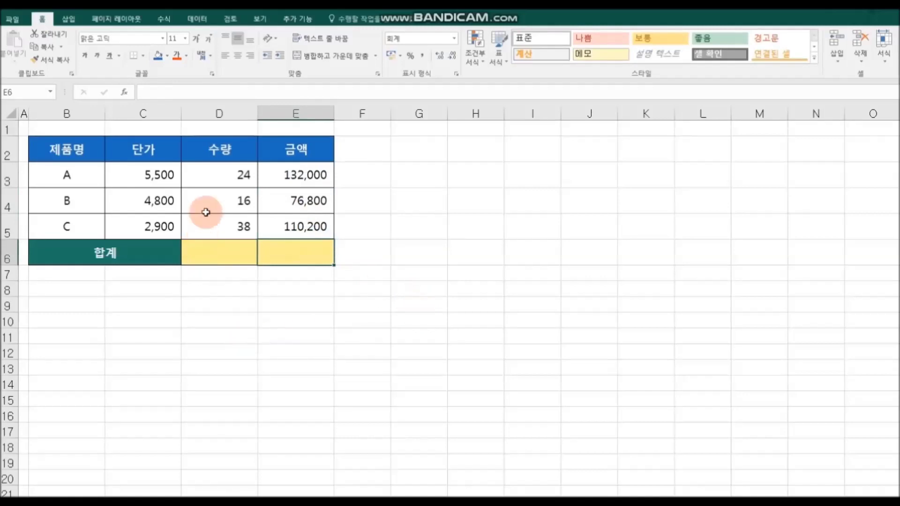
- Use AutoSum to total the quantities D3:D5 in cell D6
left_click(236, 254)
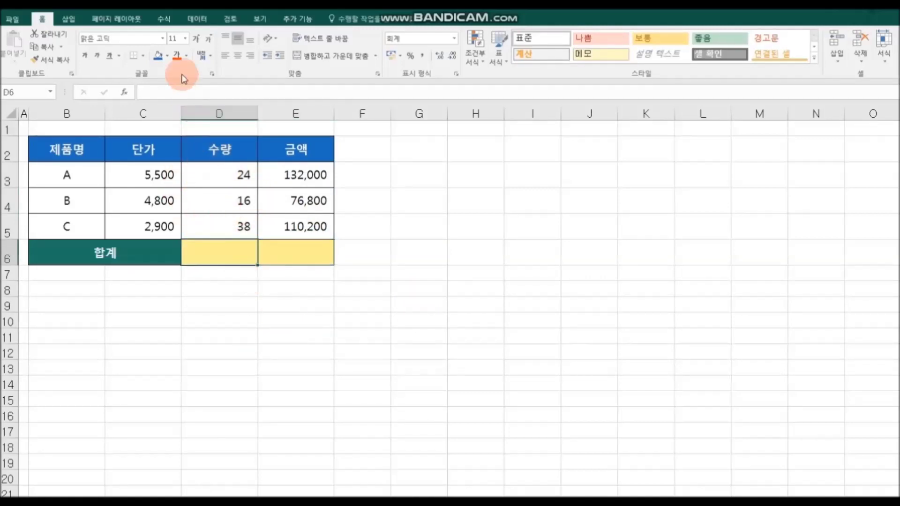
left_click(168, 21)
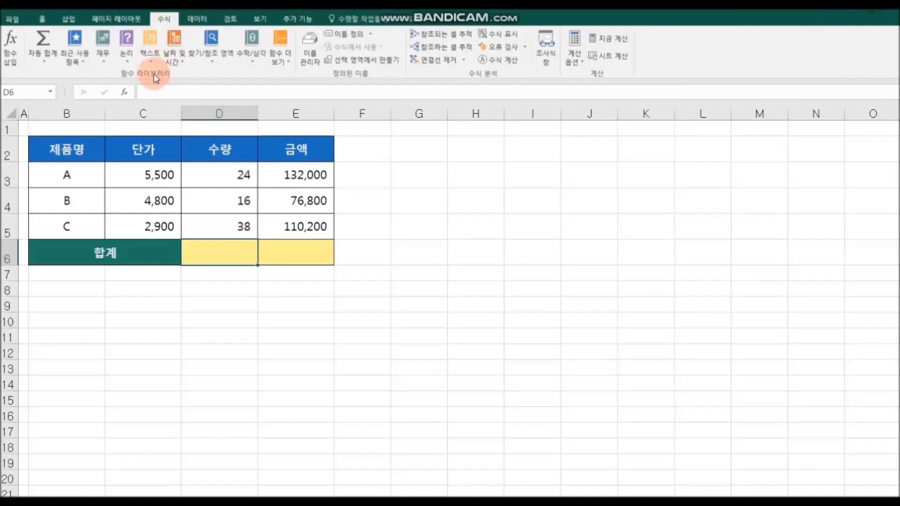
left_click(52, 60)
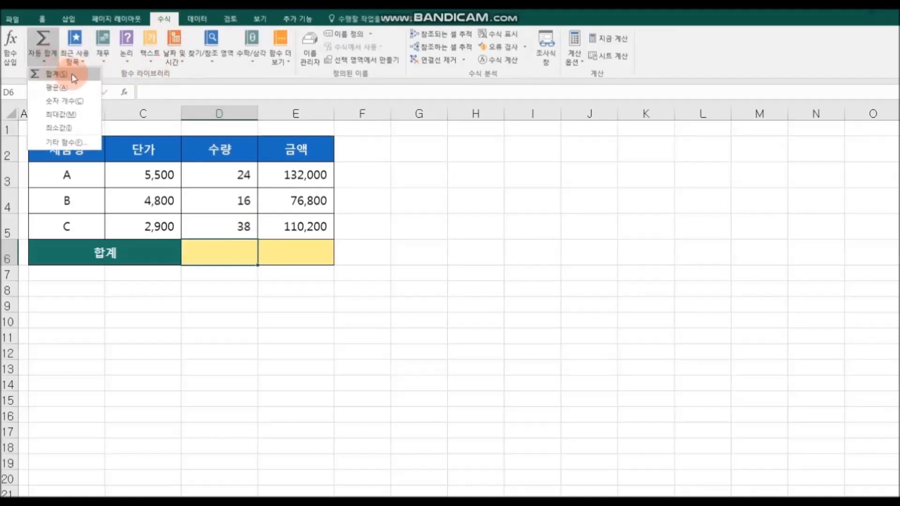
left_click(84, 78)
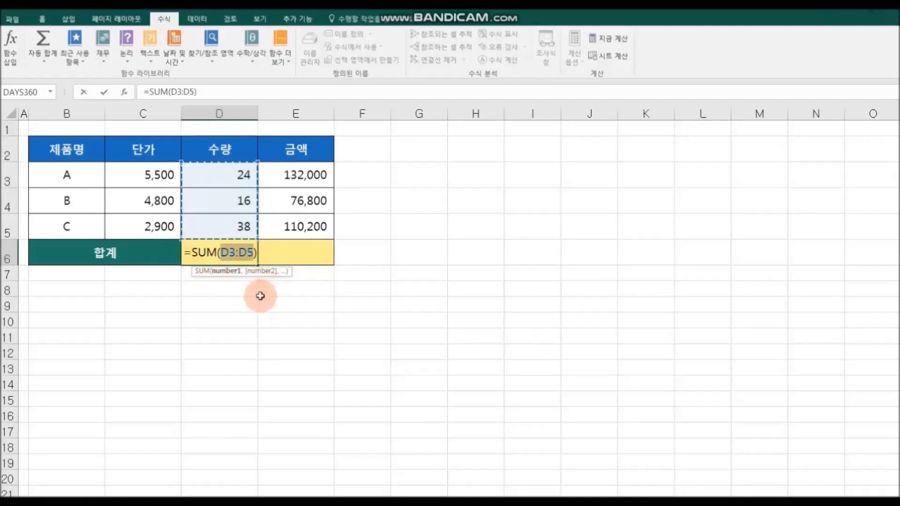
key("Return")
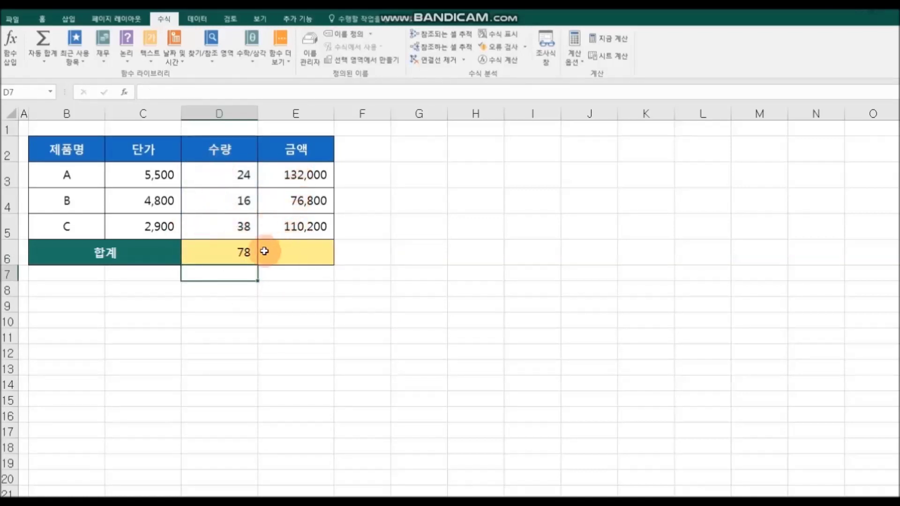
- Fill the SUM formula from D6 across to the amount total in E6
left_click(231, 254)
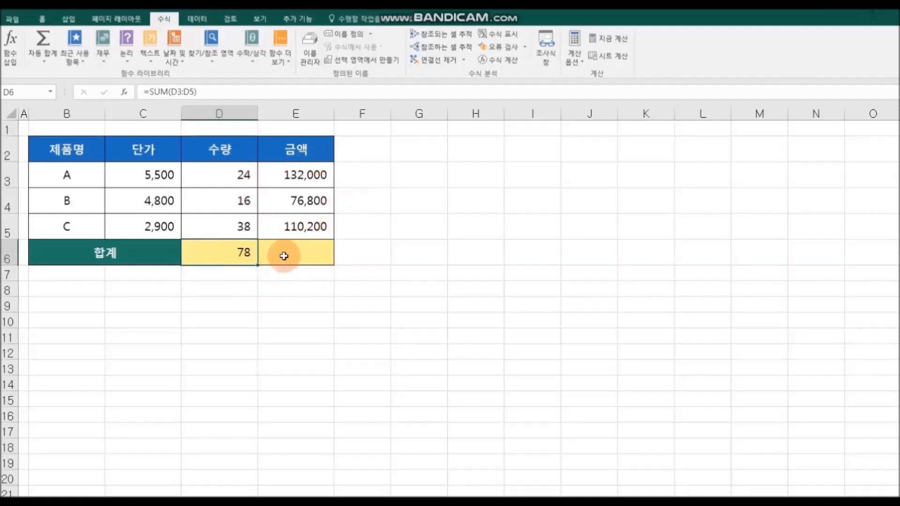
left_click_drag(257, 266, 324, 262)
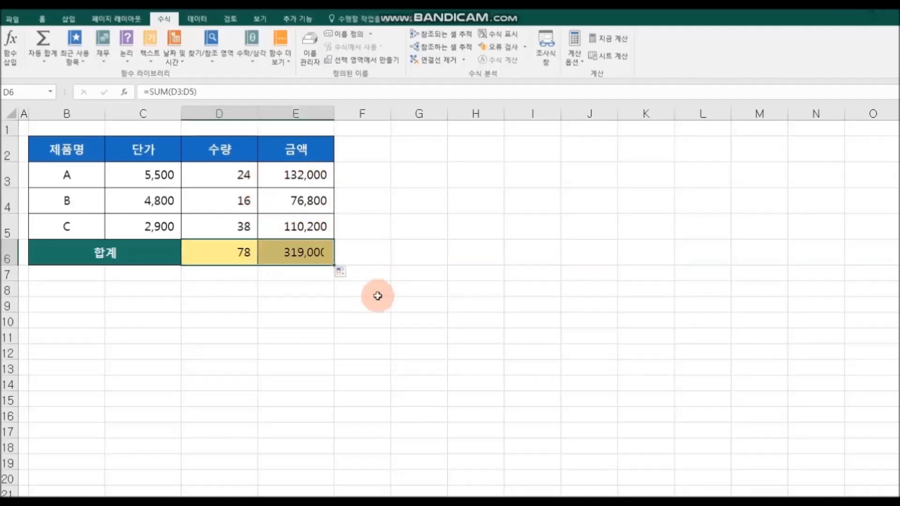
left_click(405, 310)
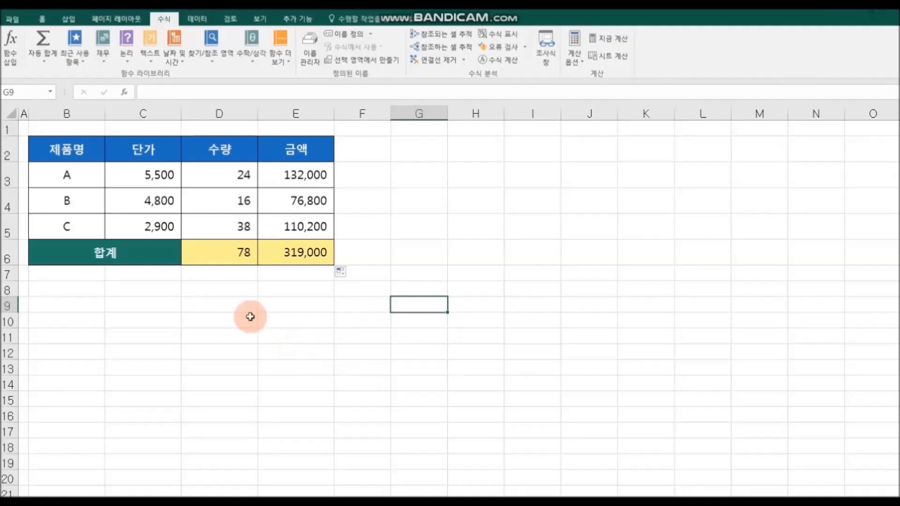
- Clear the totals in cells D6:E6
left_click_drag(226, 256, 300, 256)
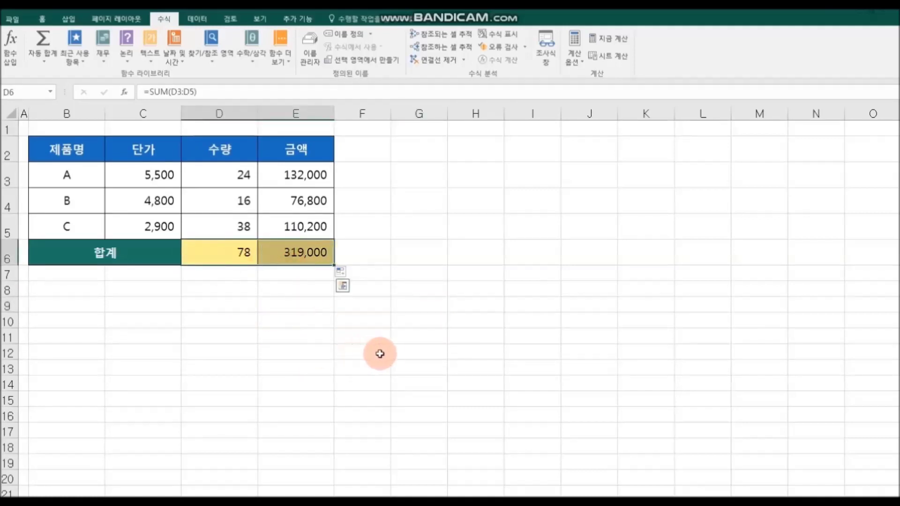
key("Delete")
left_click(404, 368)
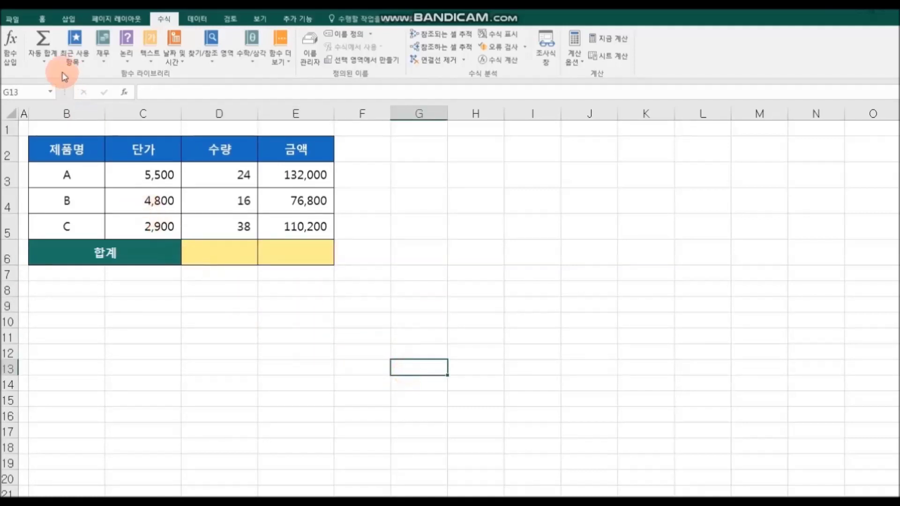
- Insert the SUM function in cell D6 by searching for "sum" in the function wizard
left_click(42, 20)
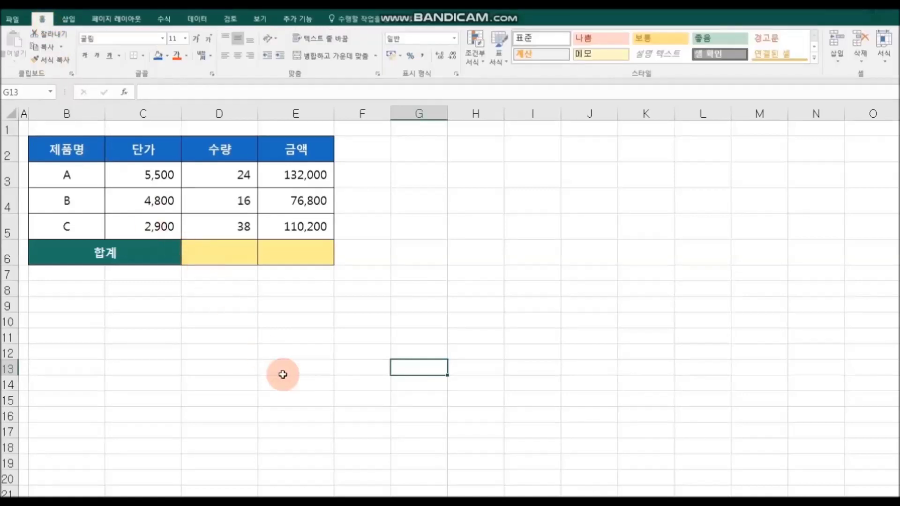
left_click(230, 256)
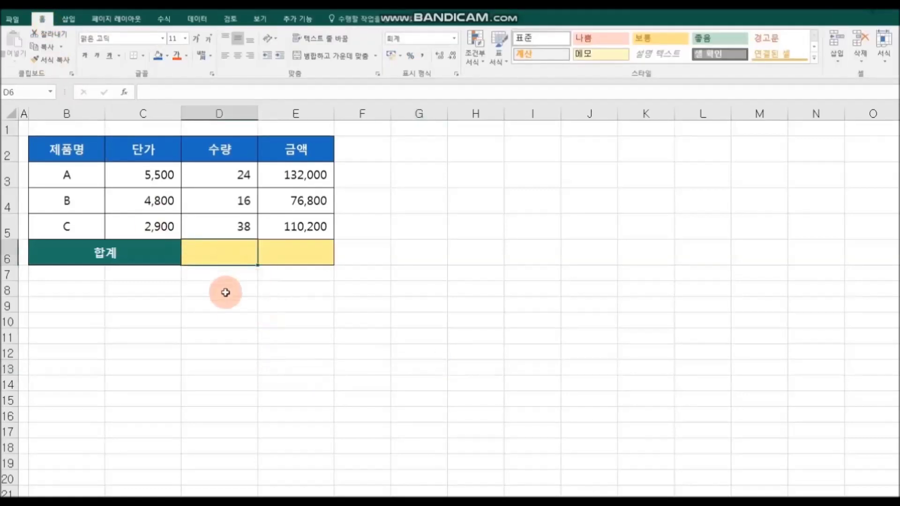
left_click(125, 92)
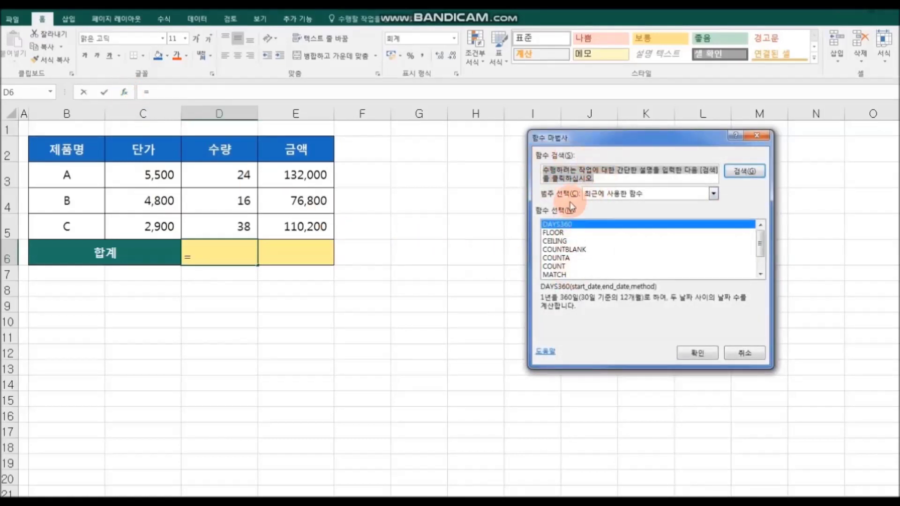
type("sum")
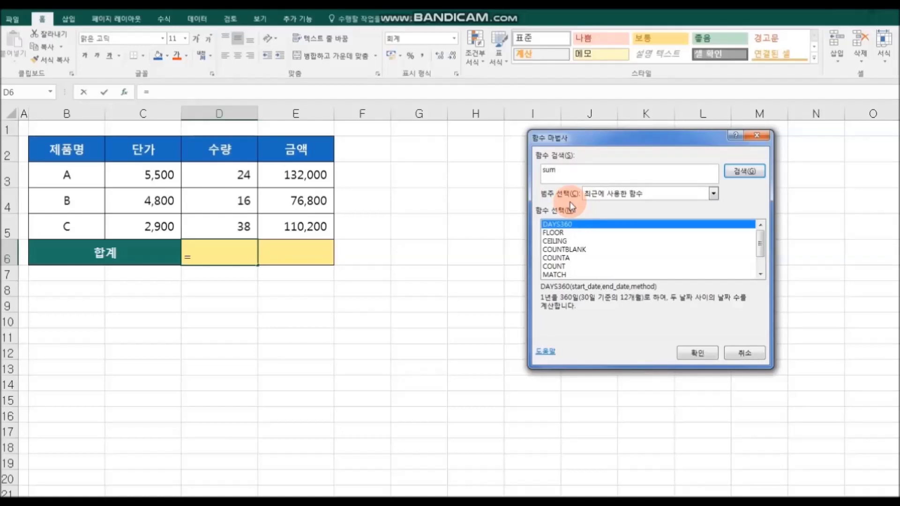
left_click(739, 172)
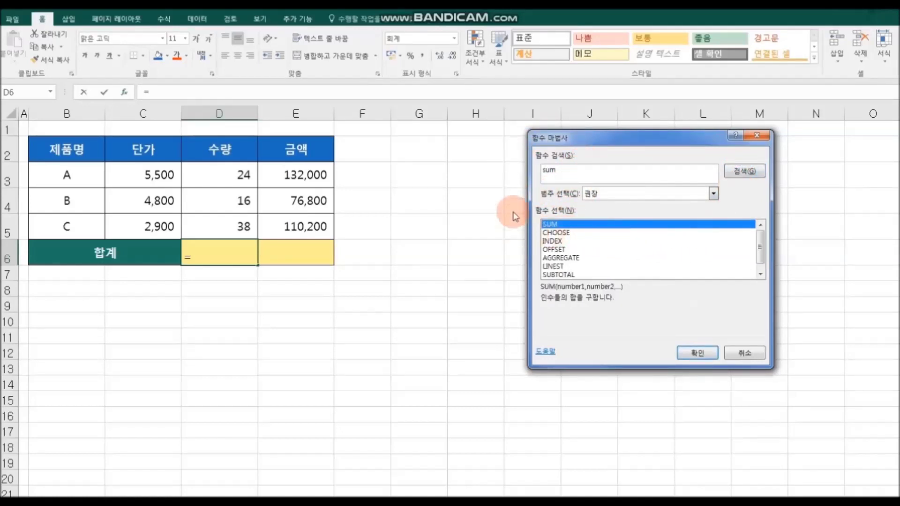
left_click(697, 353)
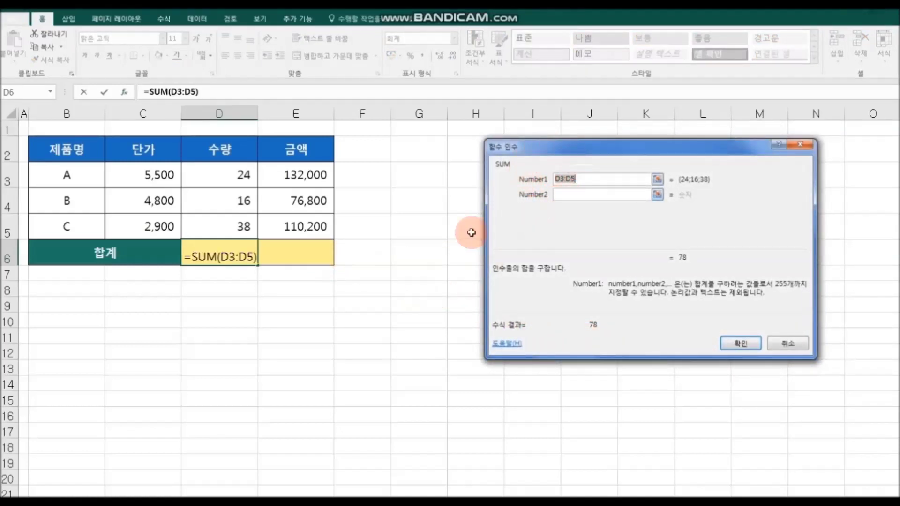
- Set D3:D5 as the SUM range for the quantity total and fill the D6 formula across to E6
left_click_drag(224, 173, 224, 222)
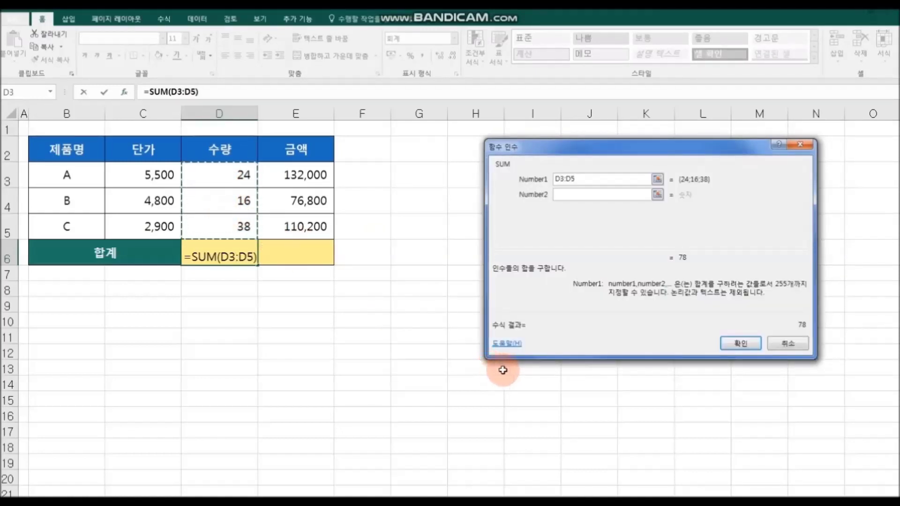
left_click(739, 344)
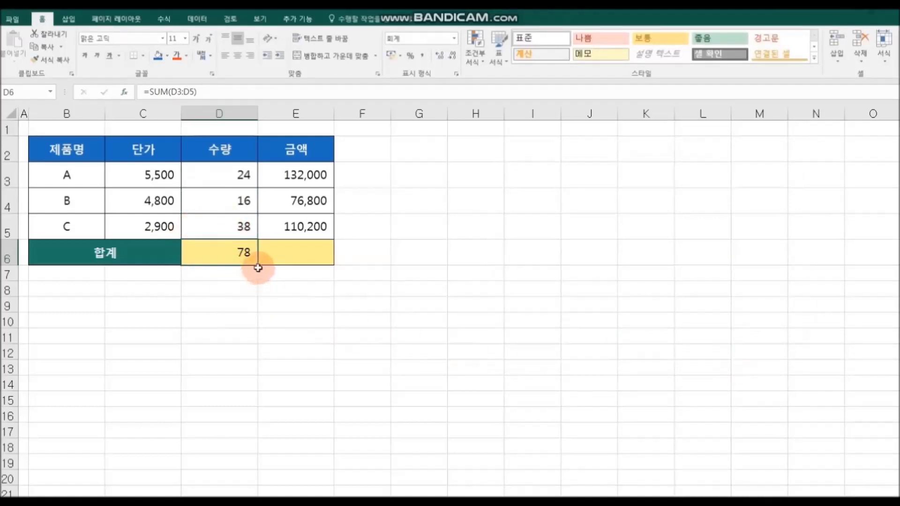
left_click_drag(259, 267, 337, 281)
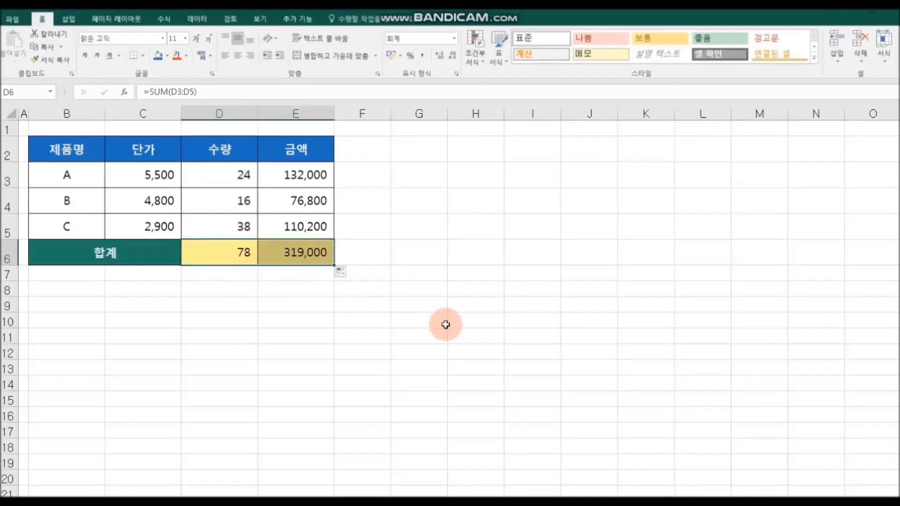
left_click(455, 328)
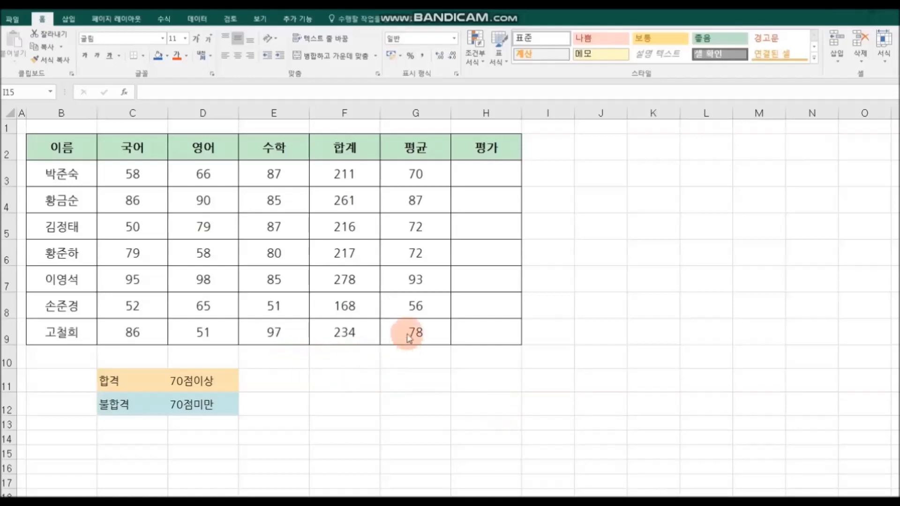
left_click(404, 171)
left_click(399, 175)
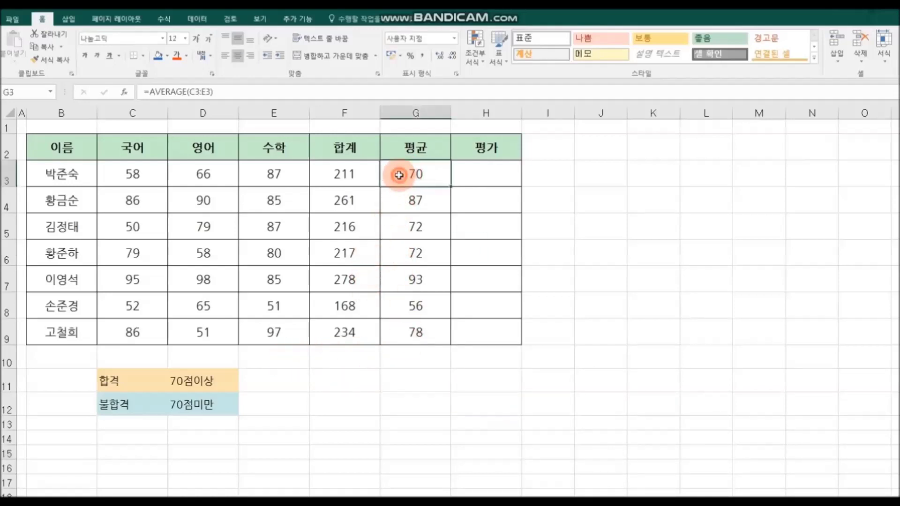
left_click_drag(399, 174, 408, 333)
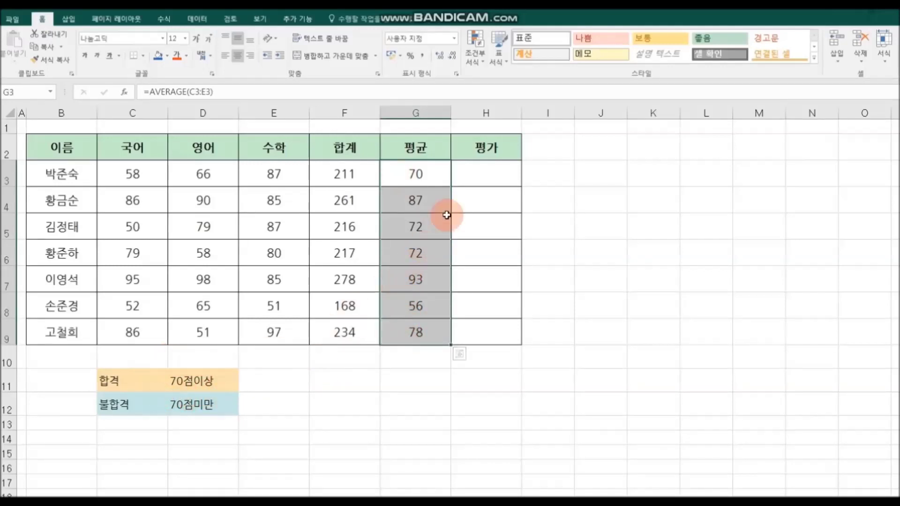
left_click(474, 178)
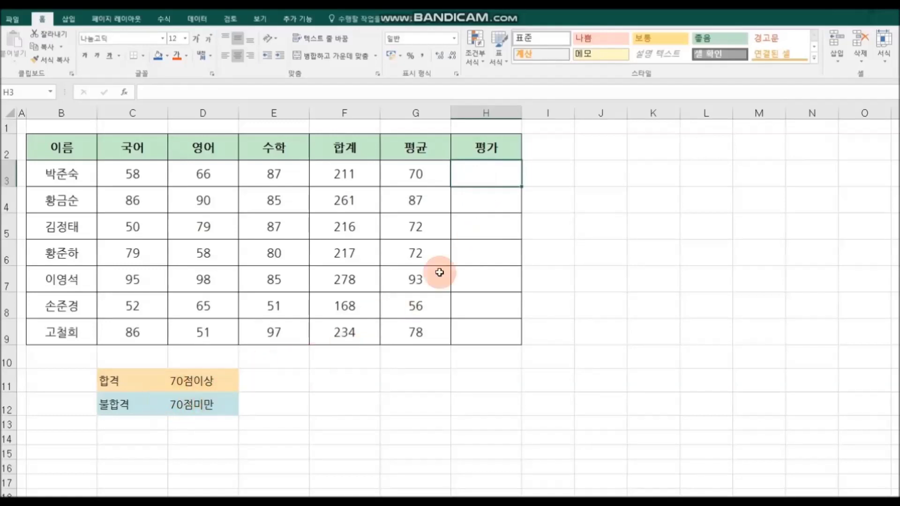
left_click_drag(473, 199, 472, 335)
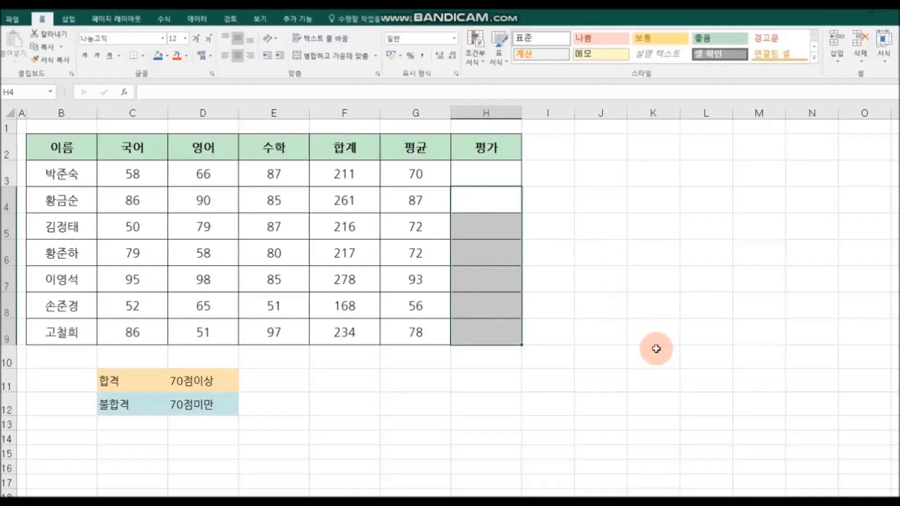
- Insert the IF function in cell H3 of the 평가 column by searching for "if" in the function wizard
left_click(497, 175)
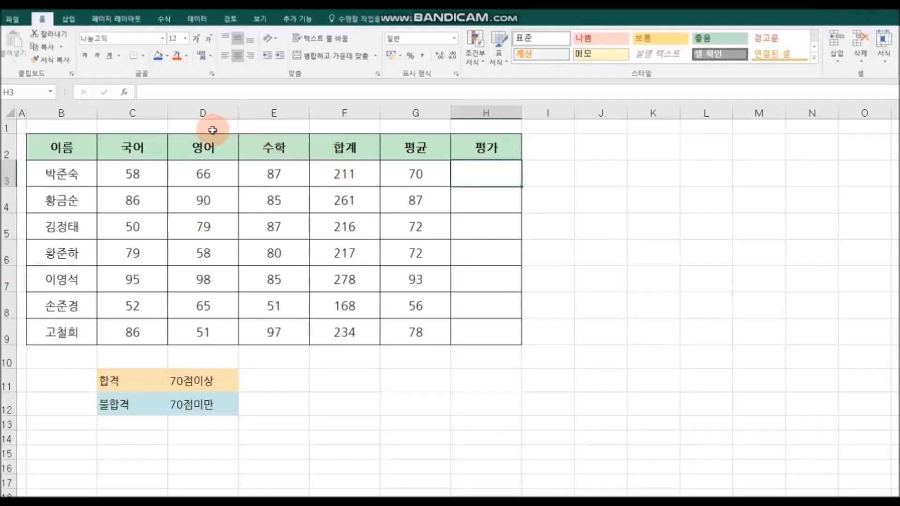
left_click(125, 93)
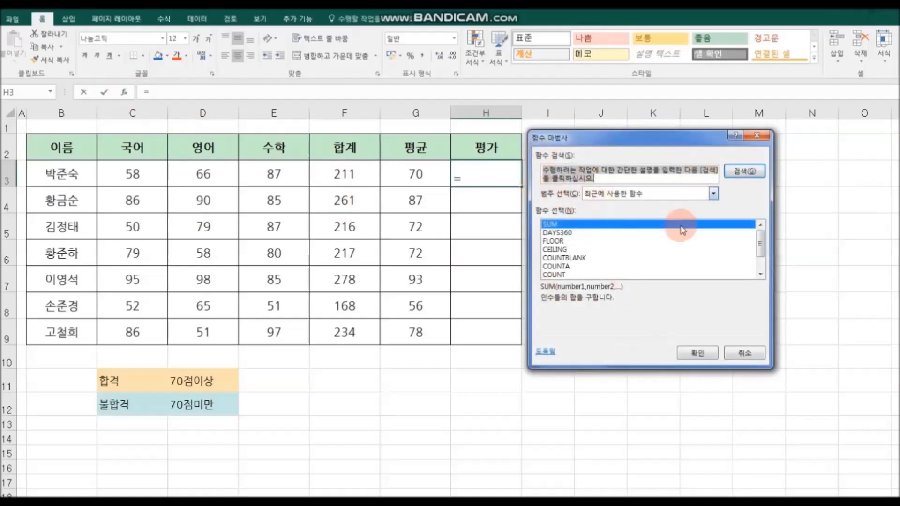
key("BackSpace")
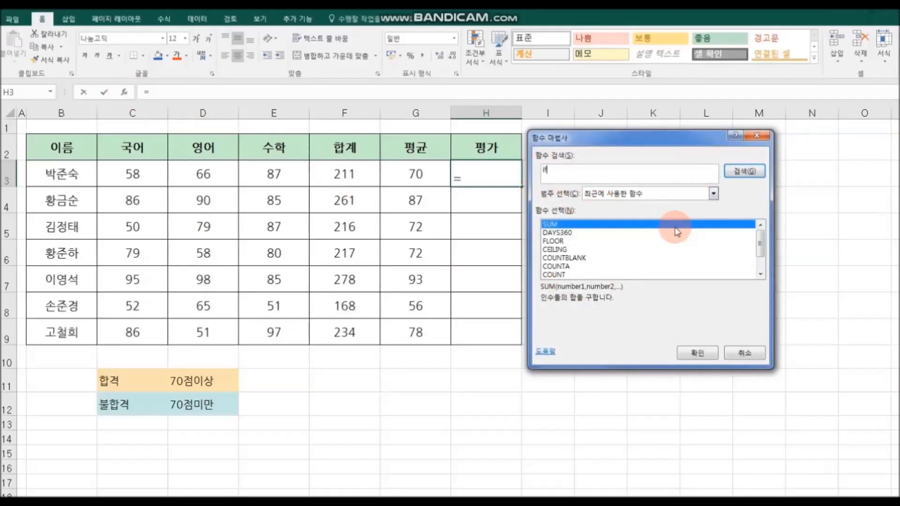
left_click(759, 171)
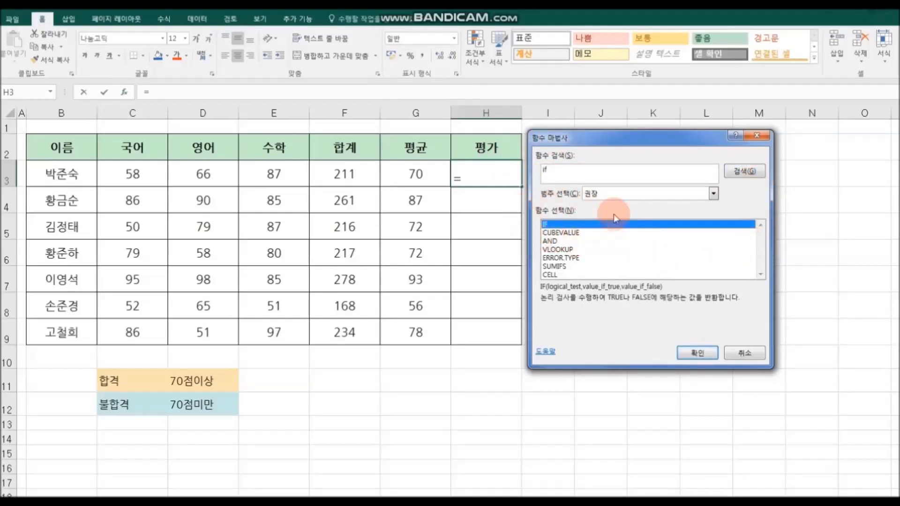
left_click(697, 352)
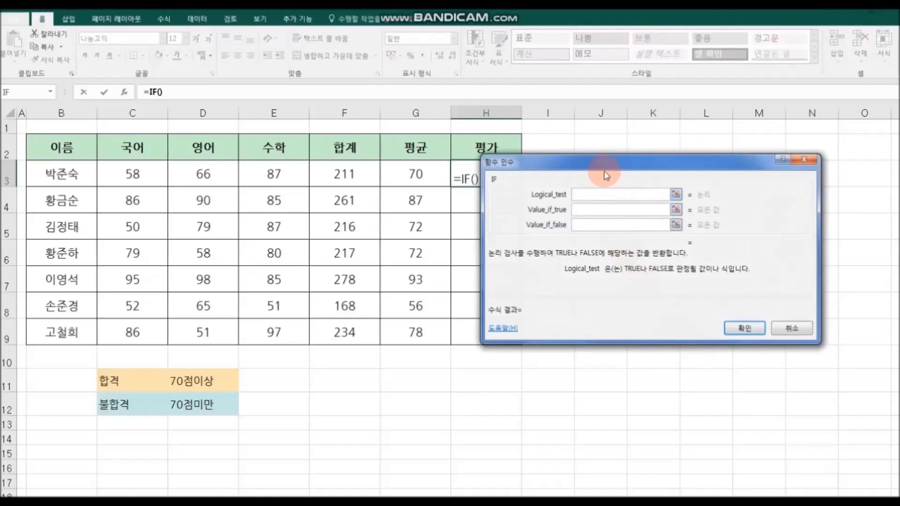
- Set the logical test of the IF function in H3 to G3>=70
left_click_drag(604, 169, 665, 168)
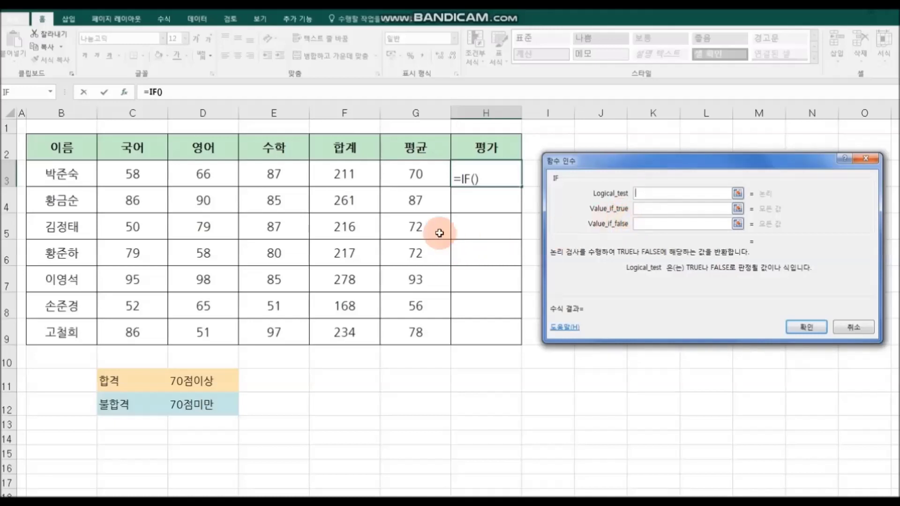
left_click(432, 174)
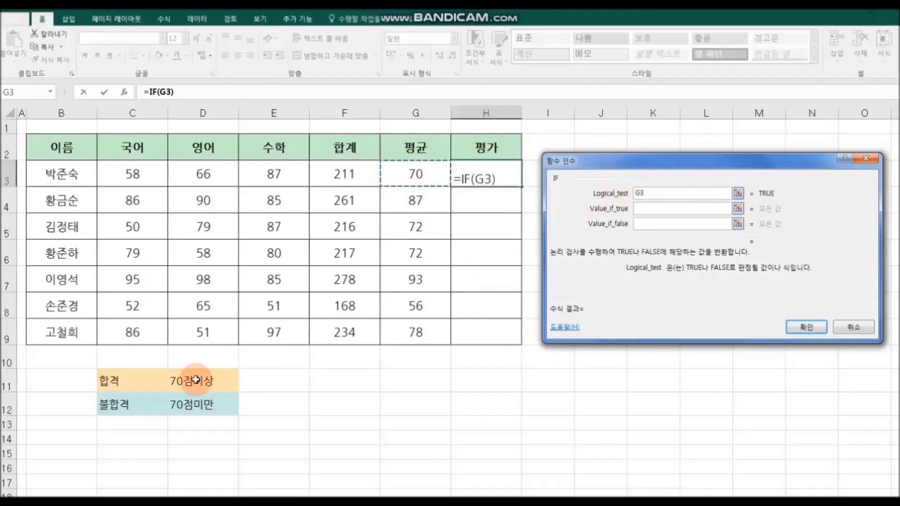
type("70")
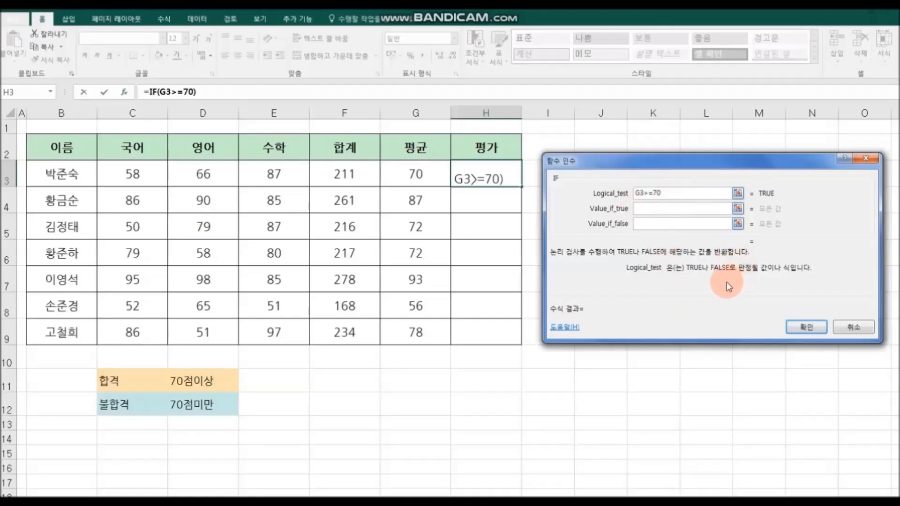
- Set the IF function in H3 to return "합격" when the test is true and "불합격" when false
left_click(656, 209)
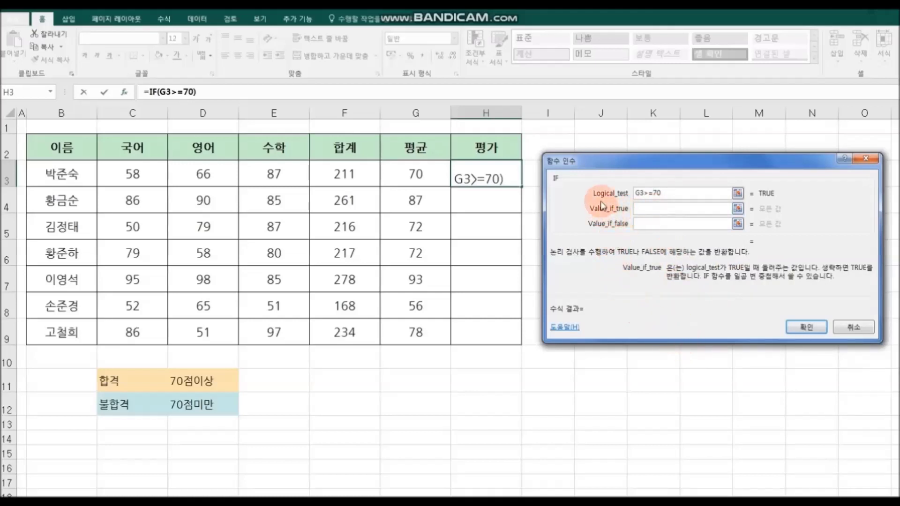
type("합ㄱ")
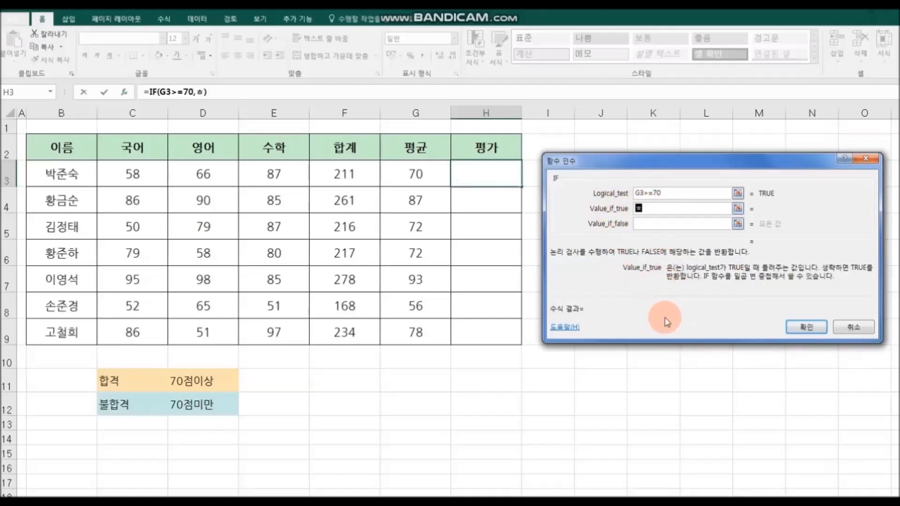
left_click(645, 224)
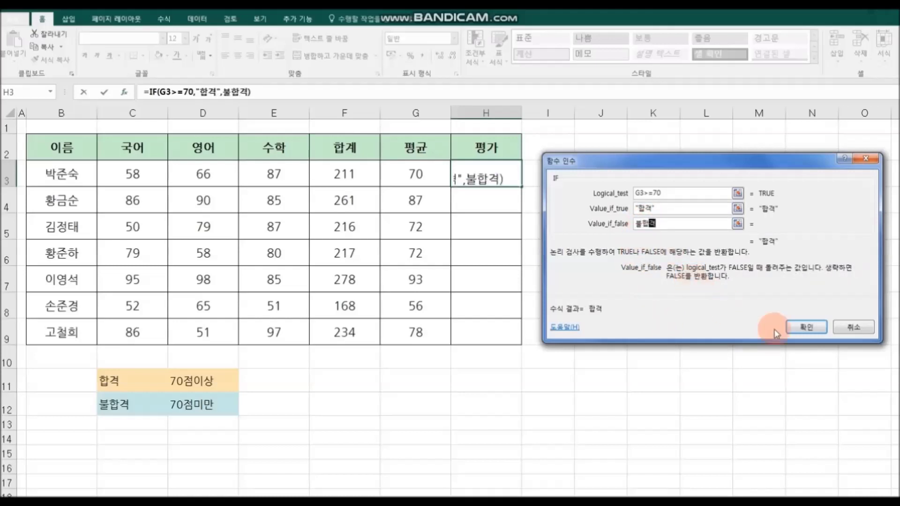
left_click(806, 327)
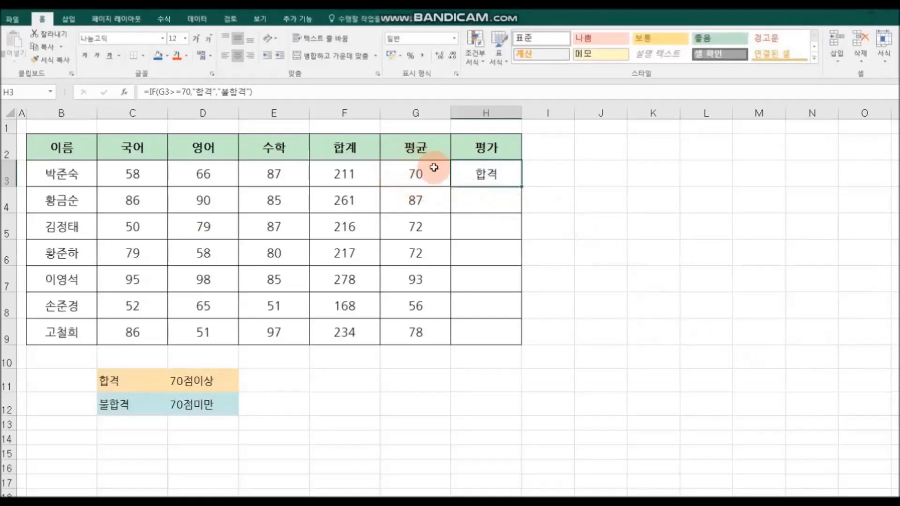
- Fill the H3 IF formula down the 평가 column to H9
left_click_drag(524, 187, 522, 345)
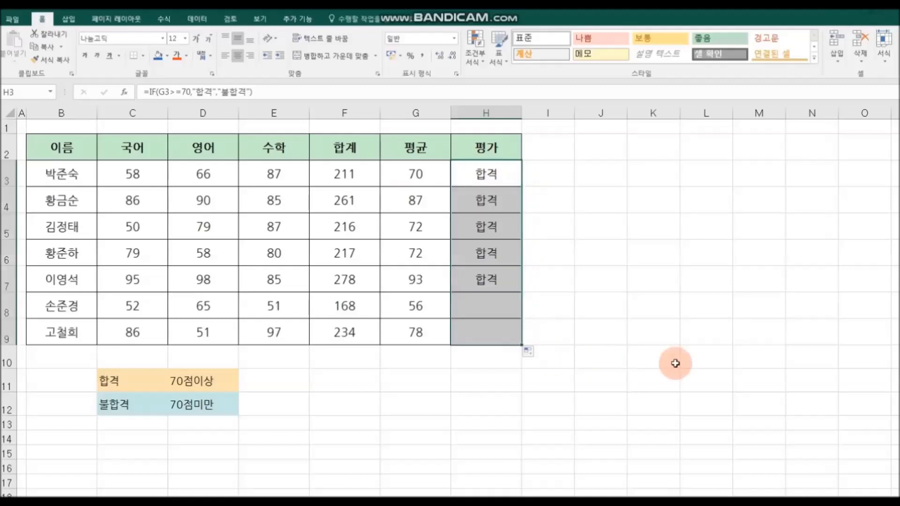
left_click(781, 376)
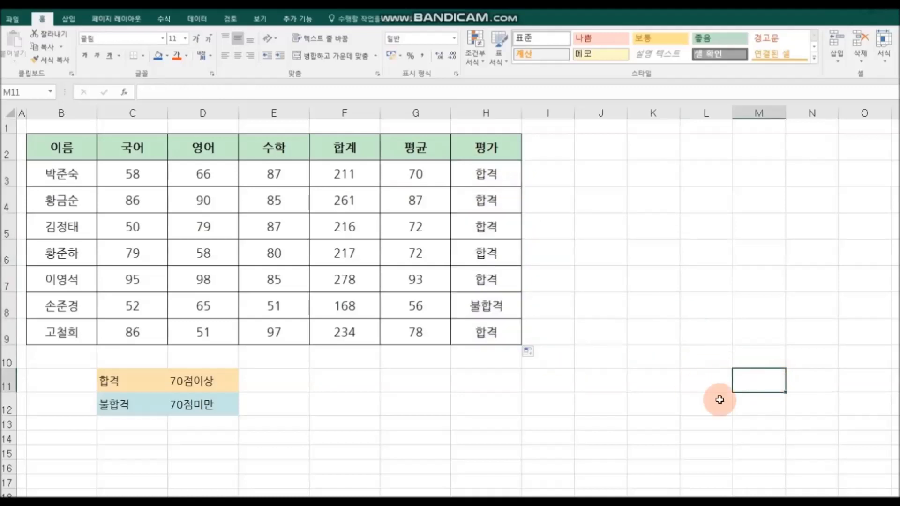
left_click(432, 305)
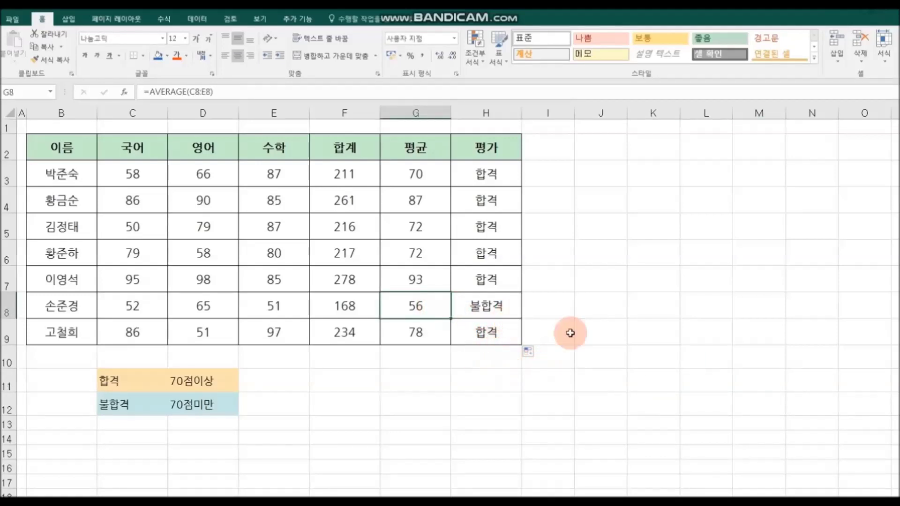
left_click(720, 387)
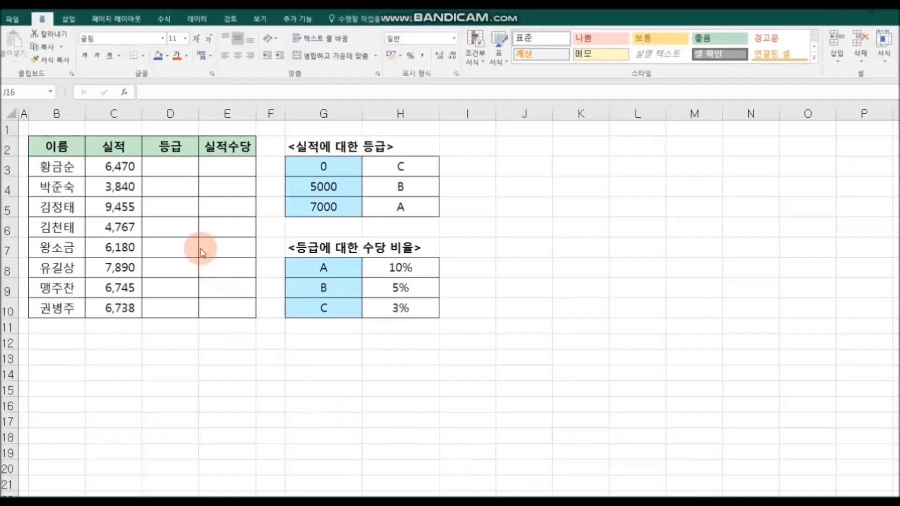
- Insert the VLOOKUP function in cell D3 of the 등급 column on the 실적 sheet
left_click(169, 166)
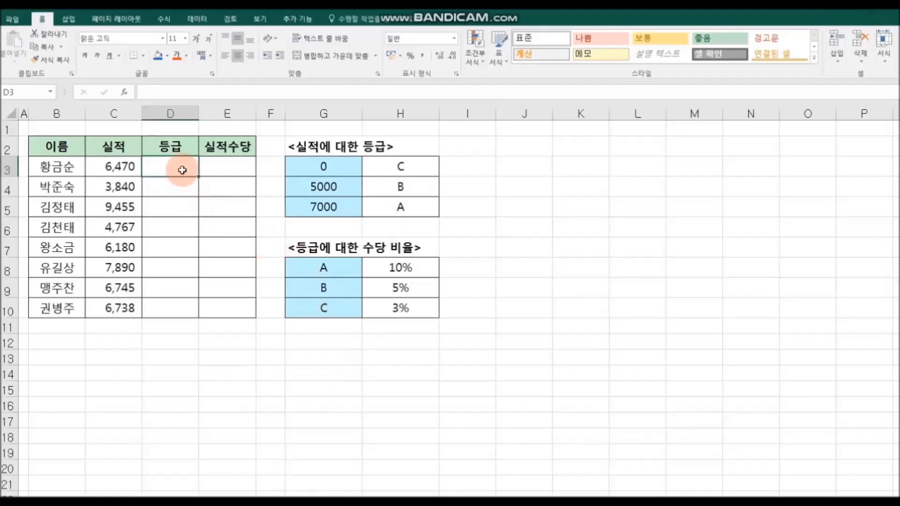
left_click(124, 90)
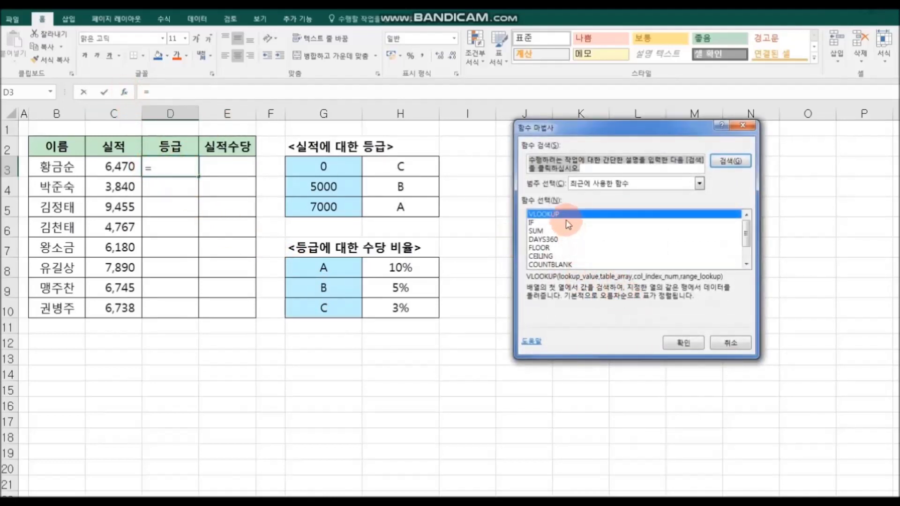
left_click(684, 343)
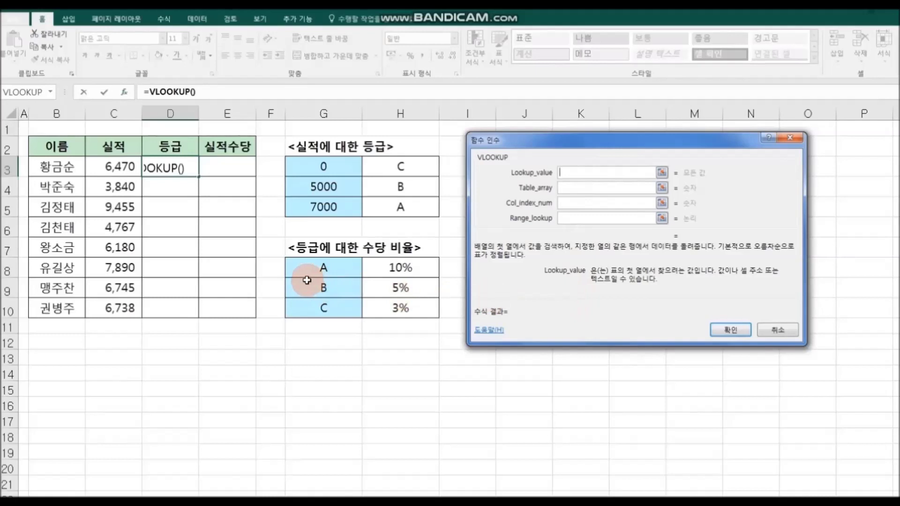
- Set the VLOOKUP in D3 to look up C3 in the absolute range $G$3:$H$5 and return column 2
left_click(117, 167)
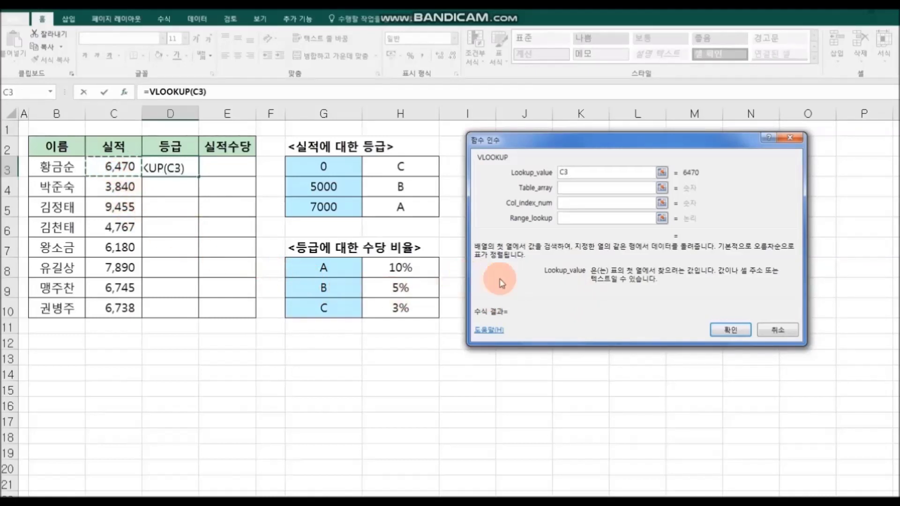
left_click(568, 187)
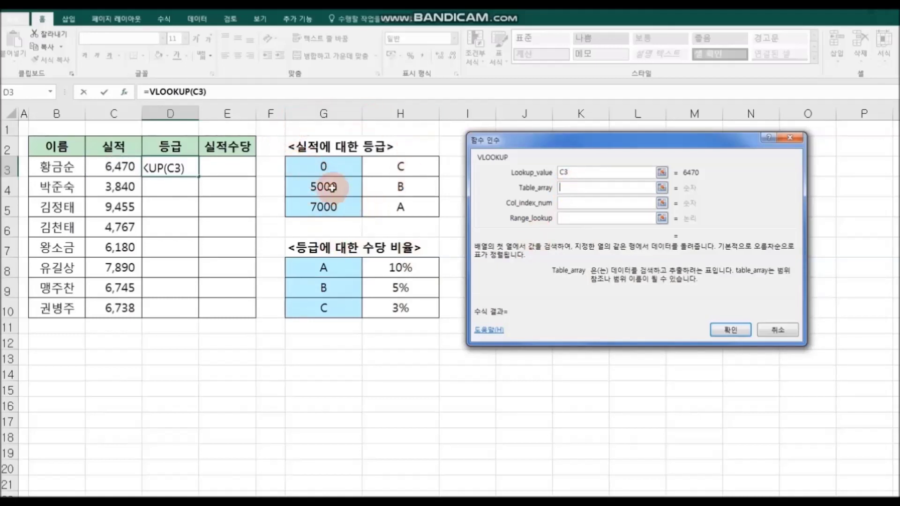
left_click_drag(307, 167, 400, 207)
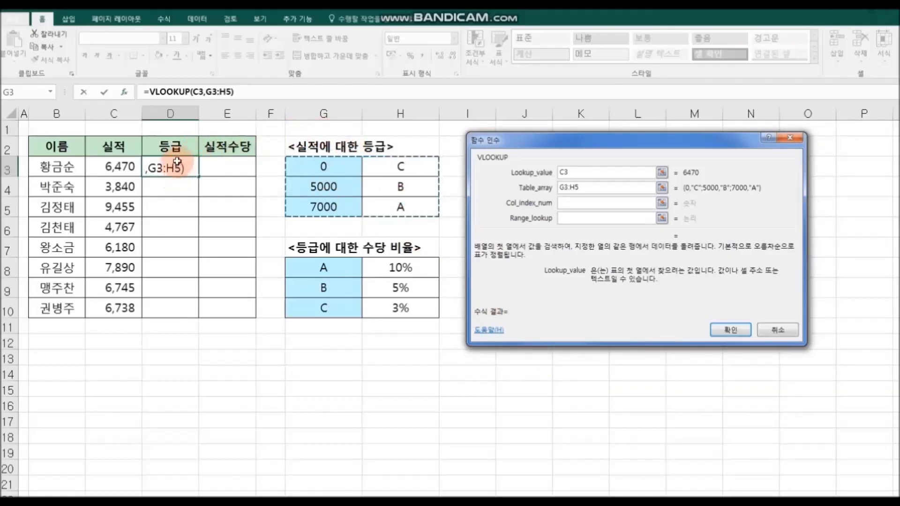
key("F4")
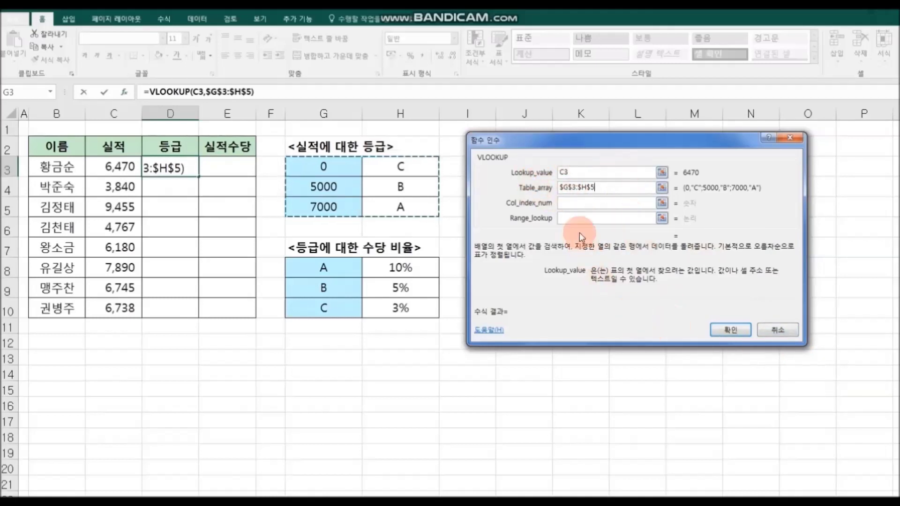
left_click(575, 204)
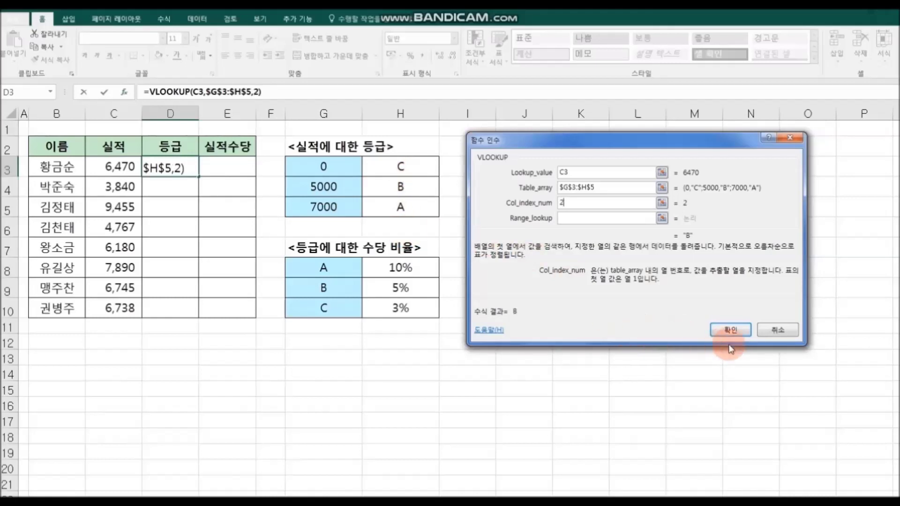
left_click(734, 328)
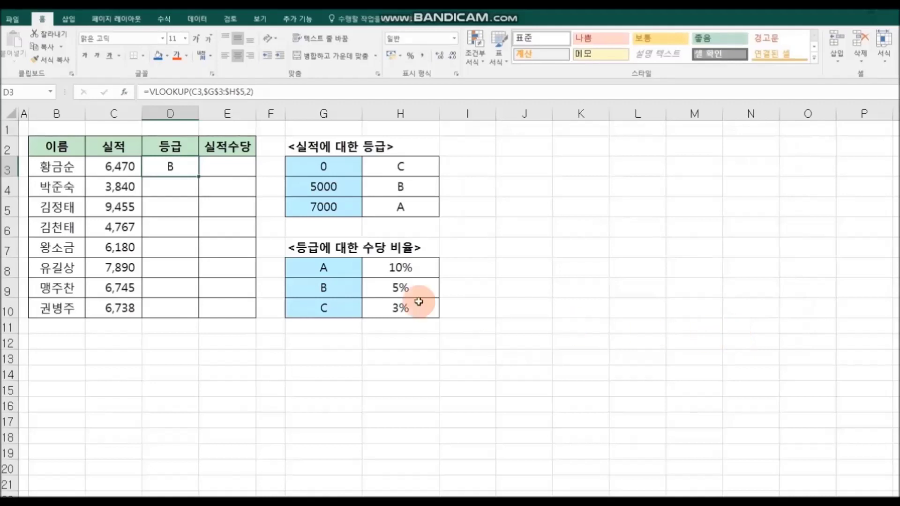
- Fill the D3 VLOOKUP formula down the 등급 column to D10
left_click_drag(199, 179, 200, 316)
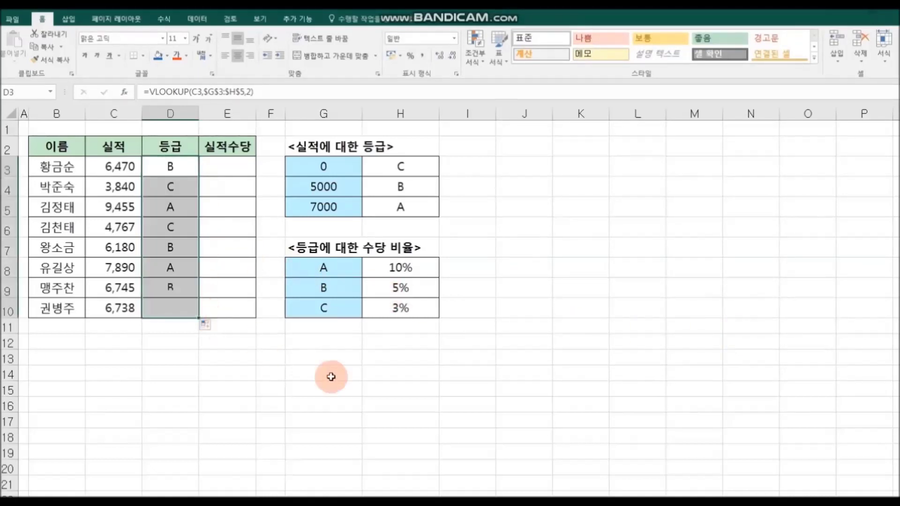
left_click(347, 379)
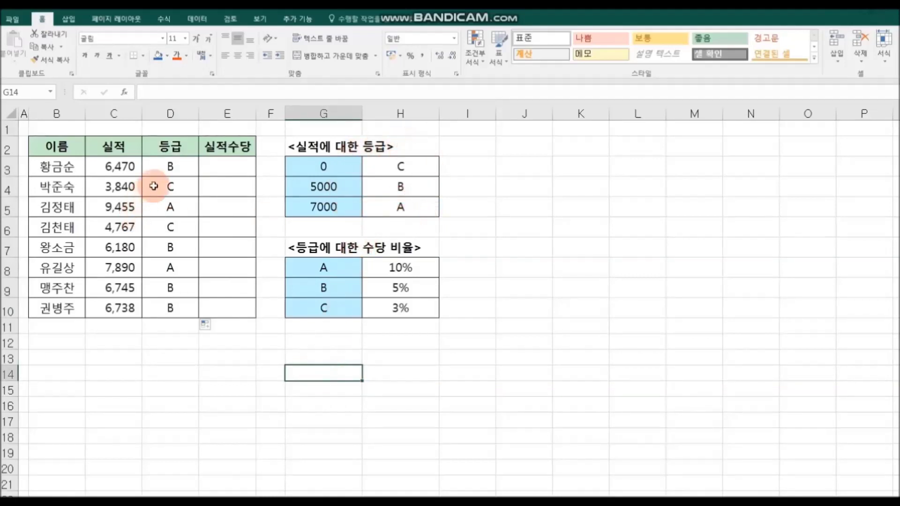
left_click_drag(150, 167, 155, 315)
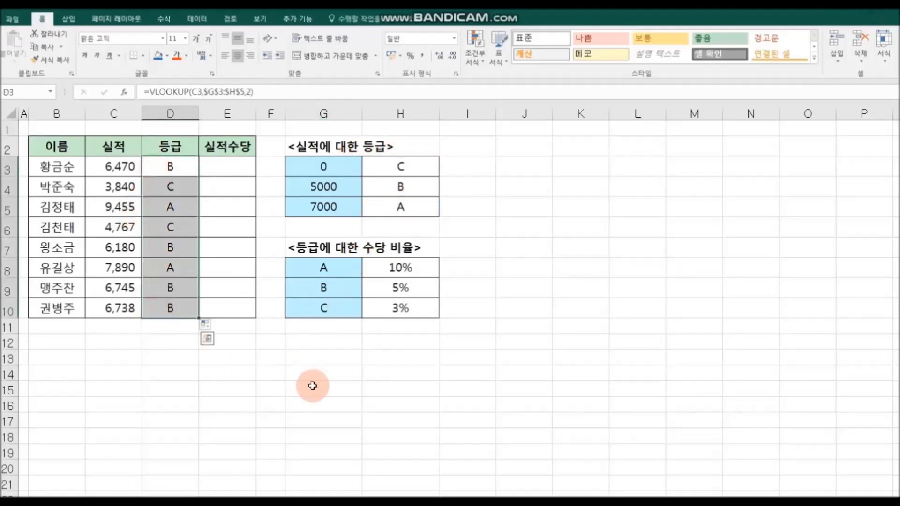
left_click(345, 391)
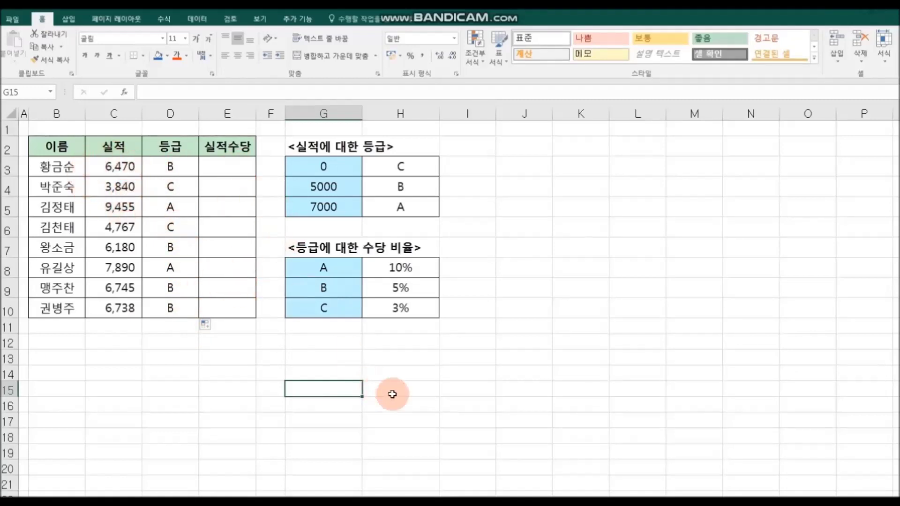
- Insert the VLOOKUP function in cell E3 of the 실적수당 column
left_click(232, 167)
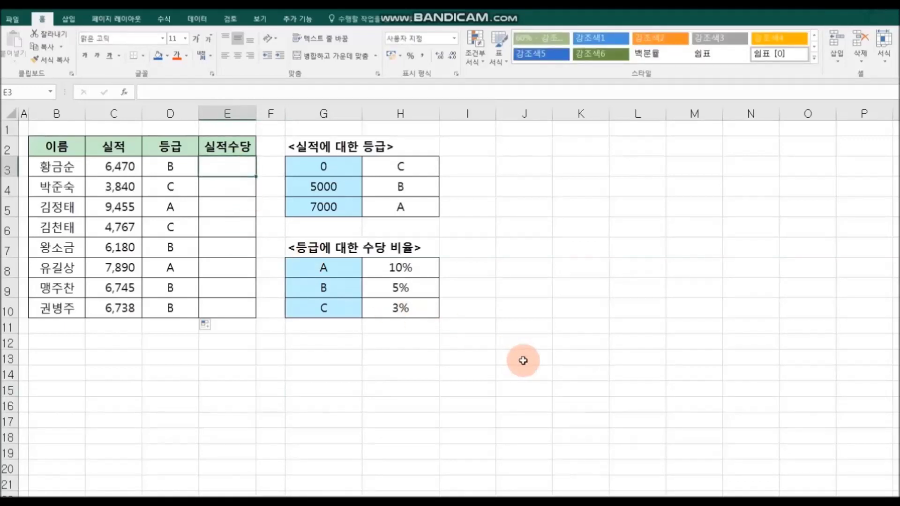
left_click(124, 91)
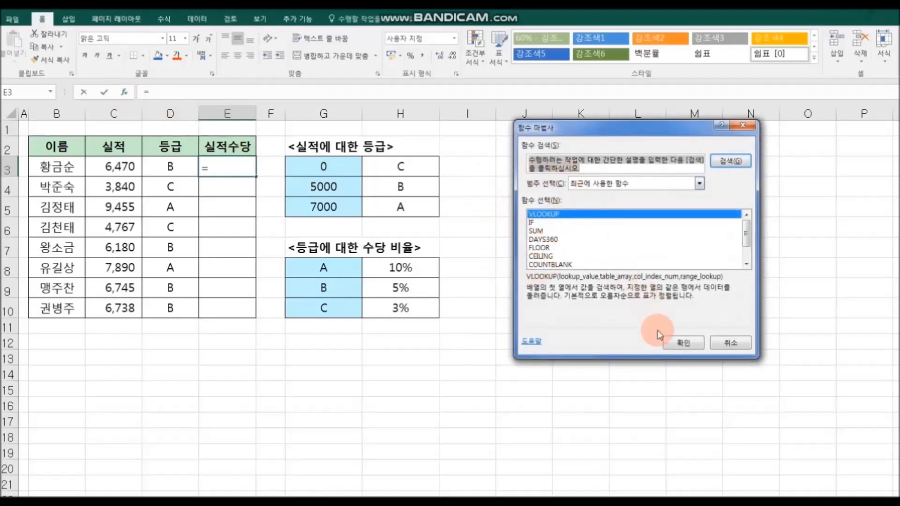
left_click(673, 346)
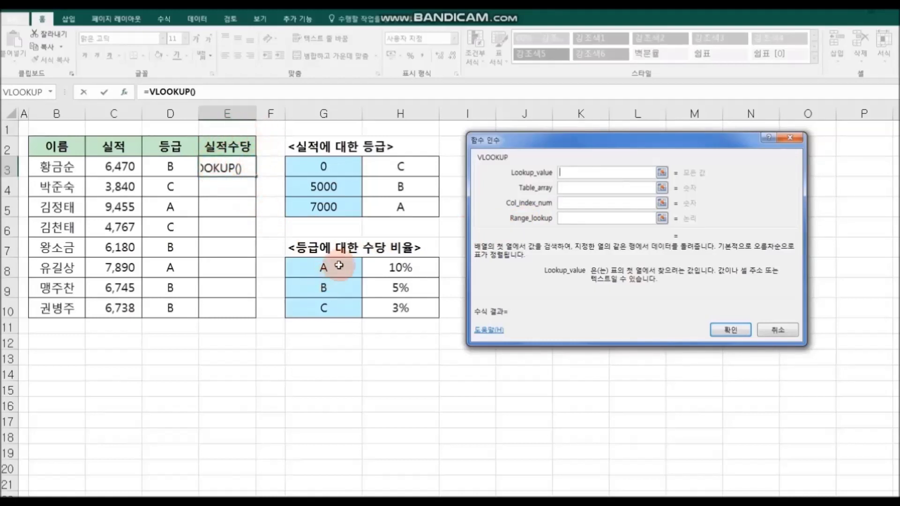
- Set the VLOOKUP in E3 to look up D3 in $G$8:$H$10, returning column 2, and fill it down to E10
left_click(174, 168)
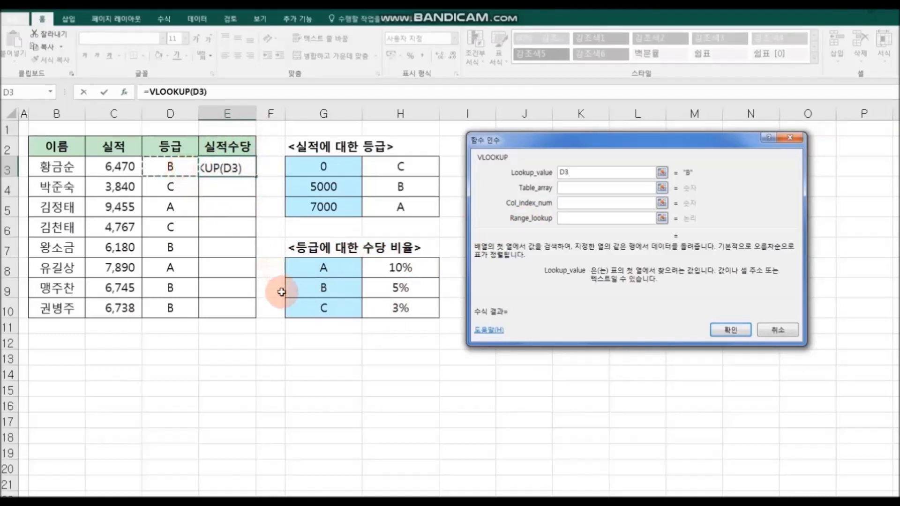
left_click(574, 187)
left_click_drag(321, 263, 407, 307)
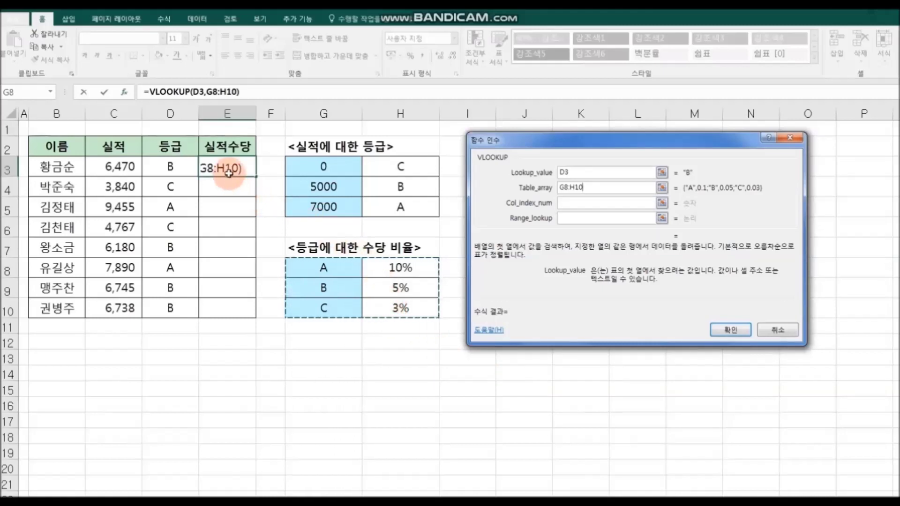
key("F4")
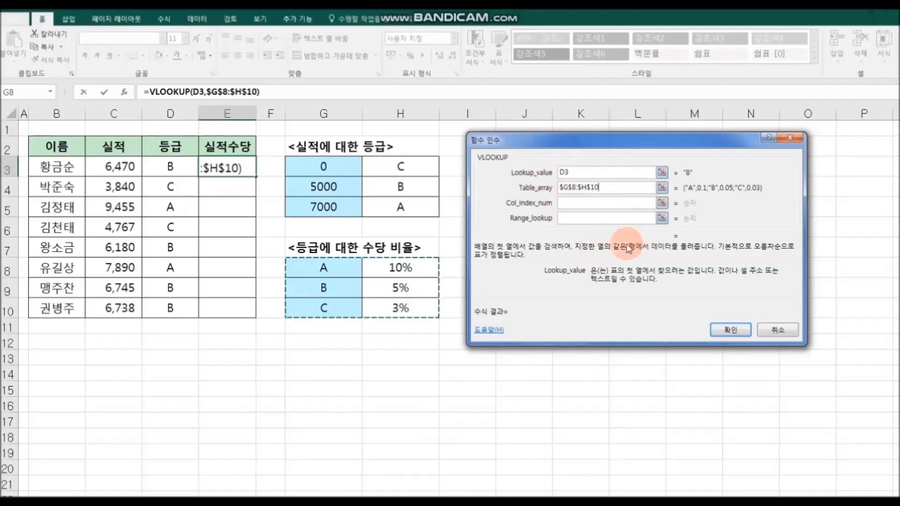
left_click(580, 203)
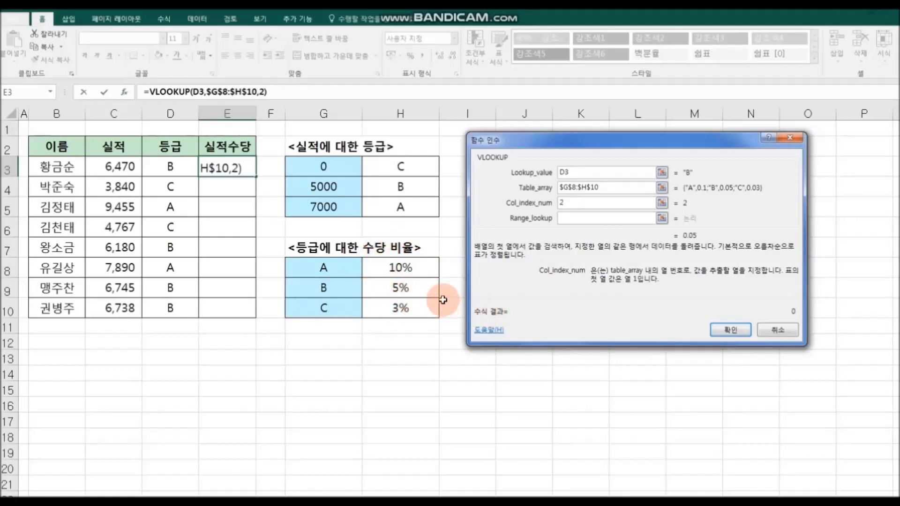
left_click(731, 330)
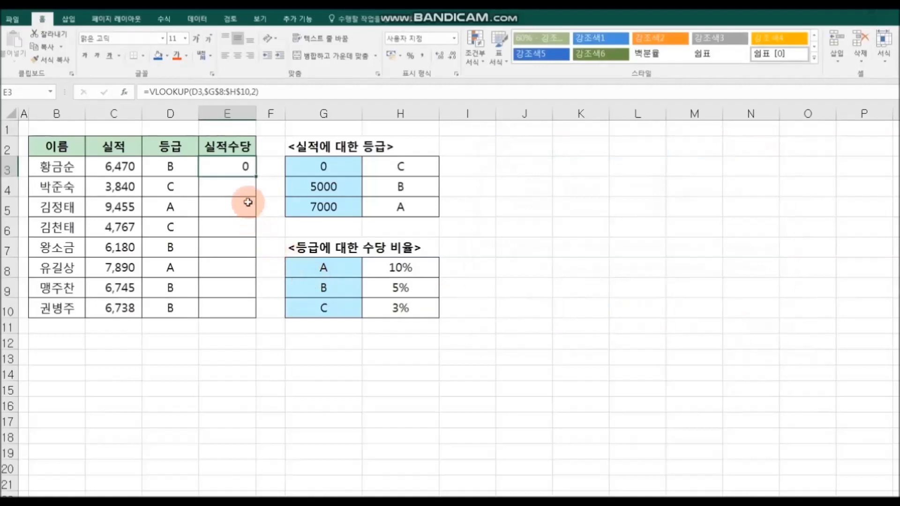
left_click_drag(256, 177, 273, 315)
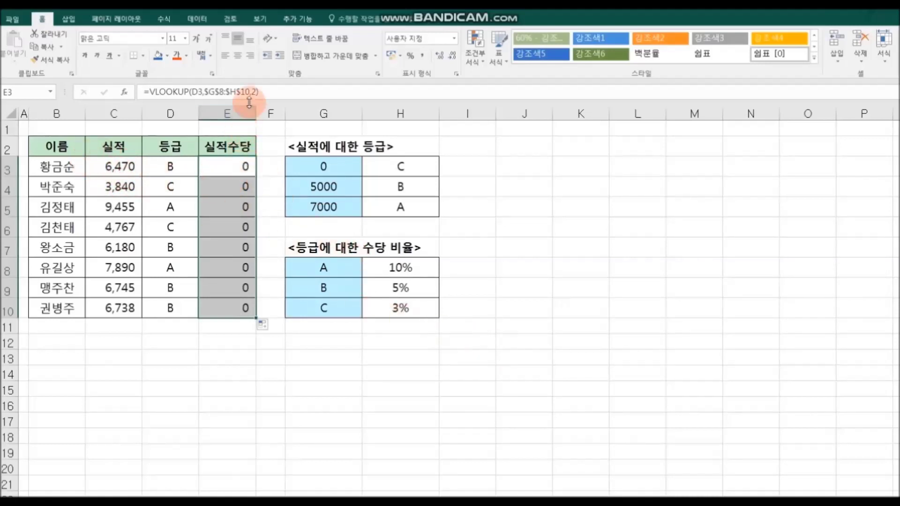
- Multiply the VLOOKUP result in E3 by the 실적 value by appending *C3 to the formula
left_click(277, 93)
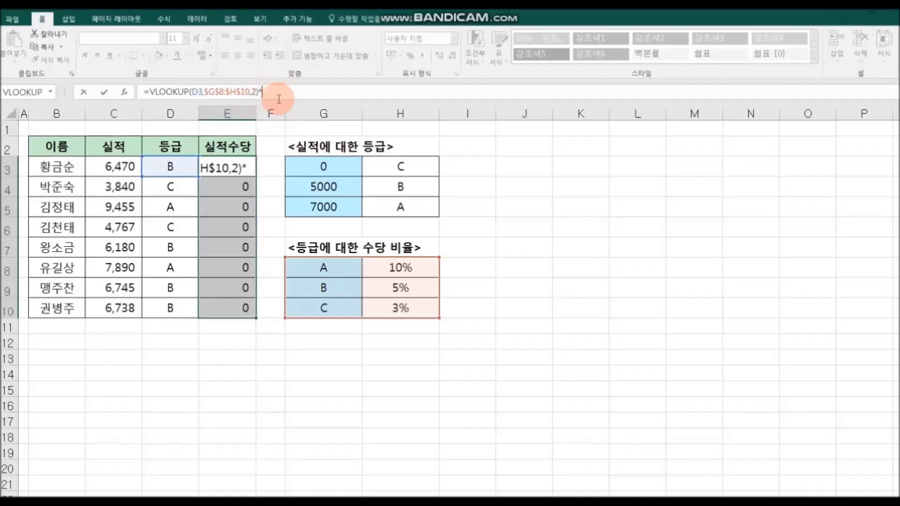
left_click(125, 169)
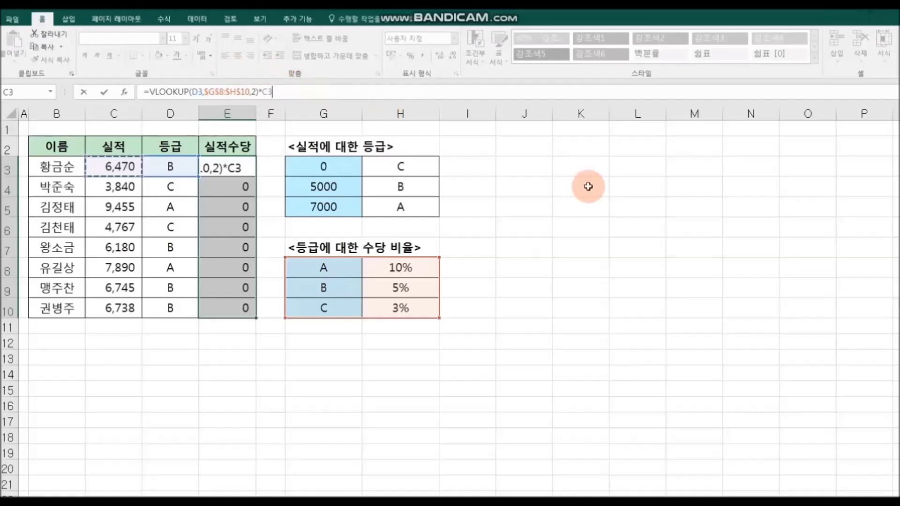
key("Return")
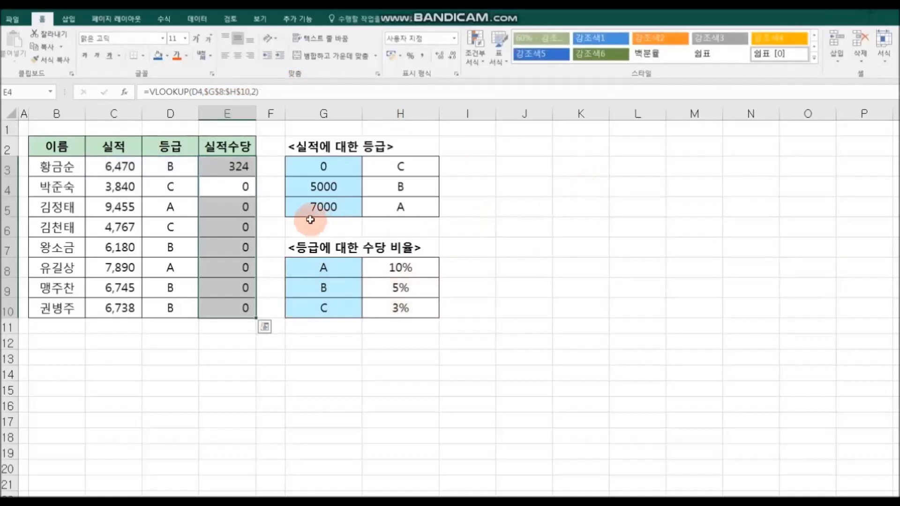
- Fill the extended E3 formula down the 실적수당 column to E10
left_click(225, 168)
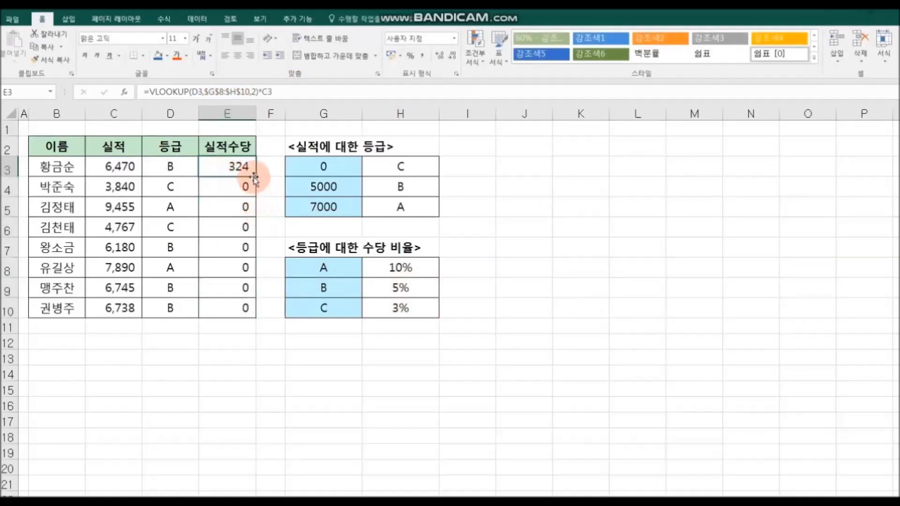
left_click_drag(258, 179, 245, 314)
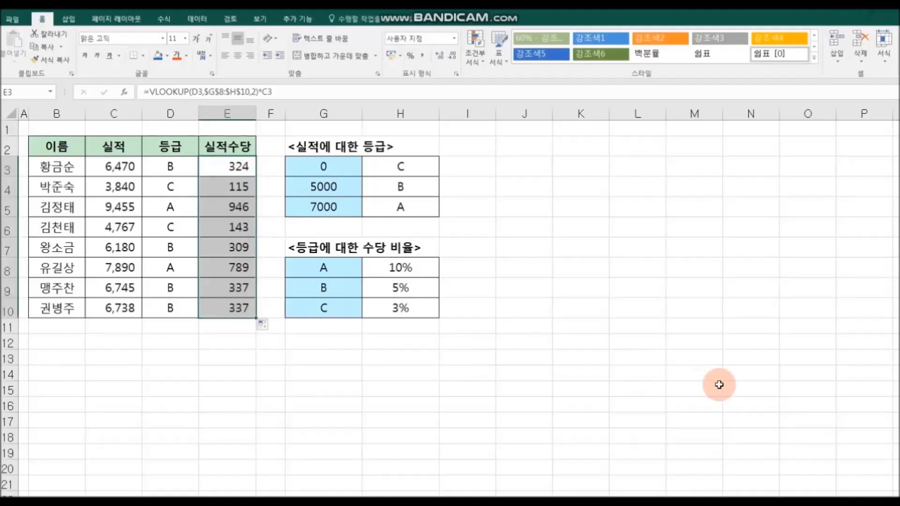
left_click(719, 384)
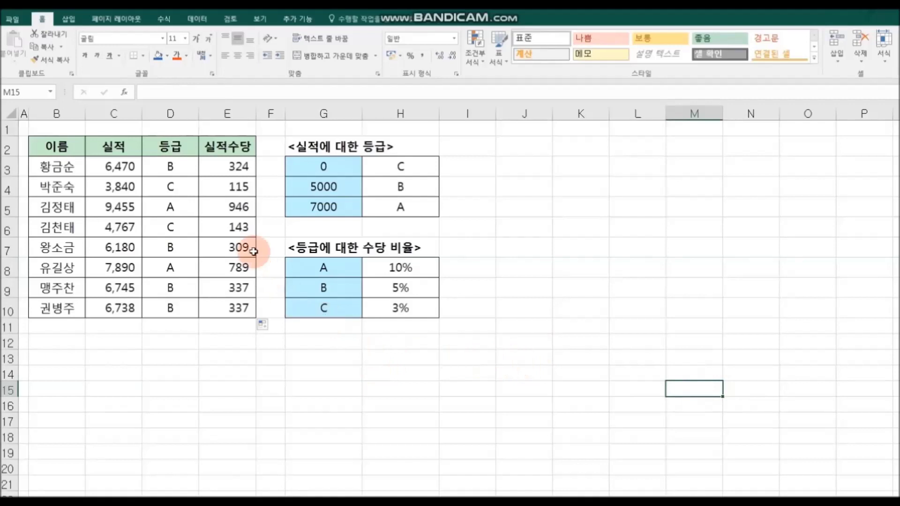